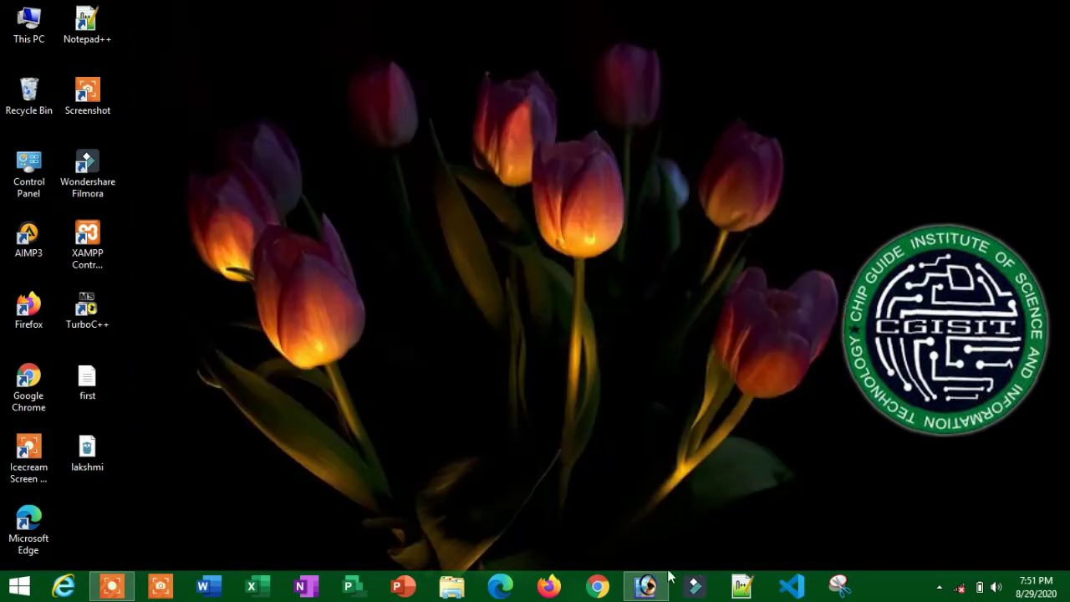
Create a new 1024 x 768 document from the size presets.
left_click(645, 585)
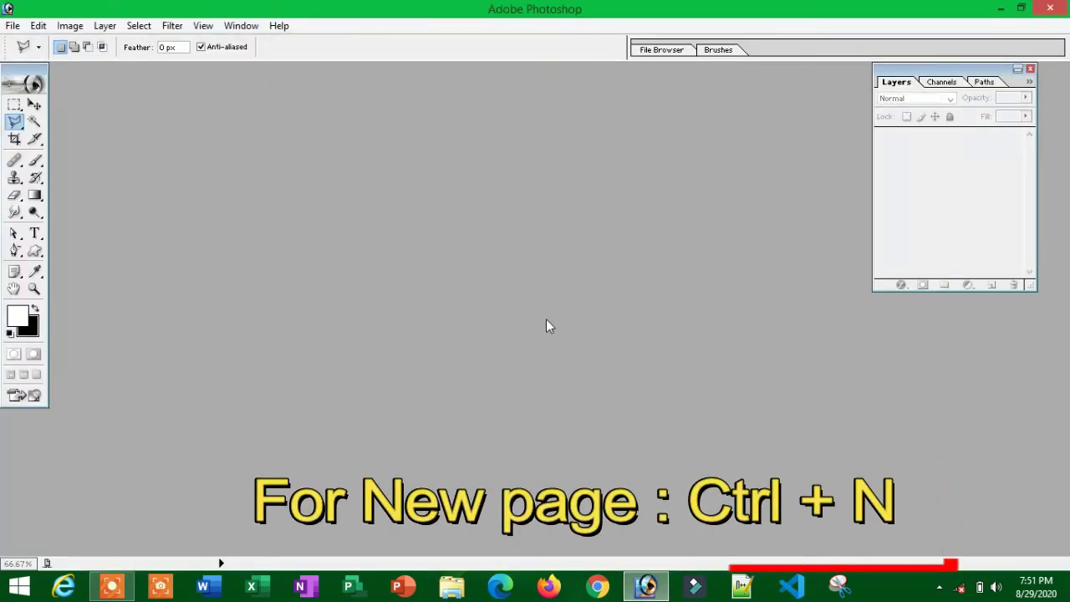
key("ctrl+n")
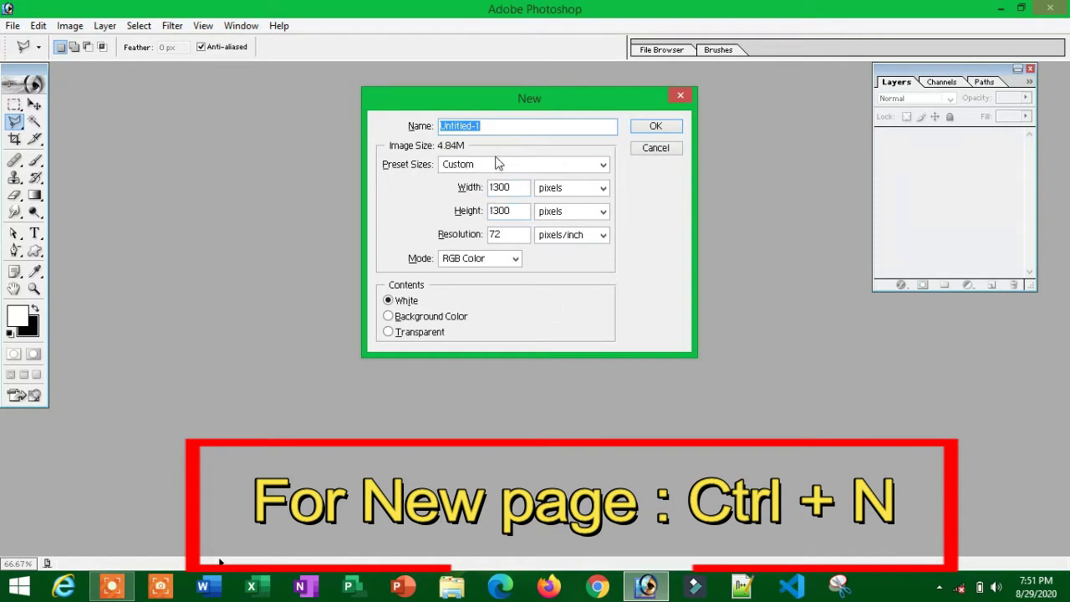
left_click(603, 165)
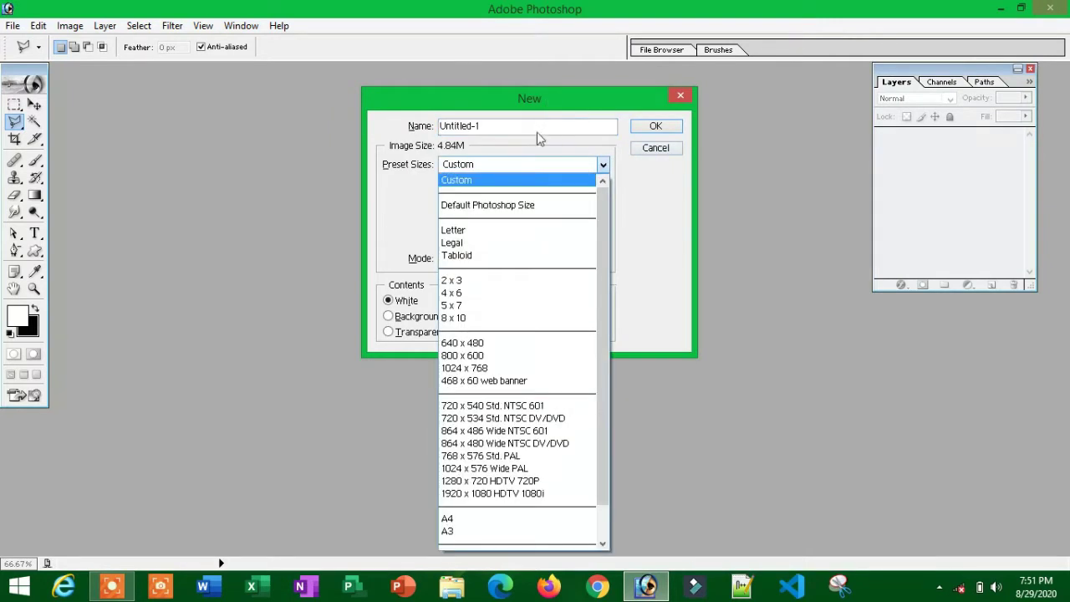
left_click(483, 368)
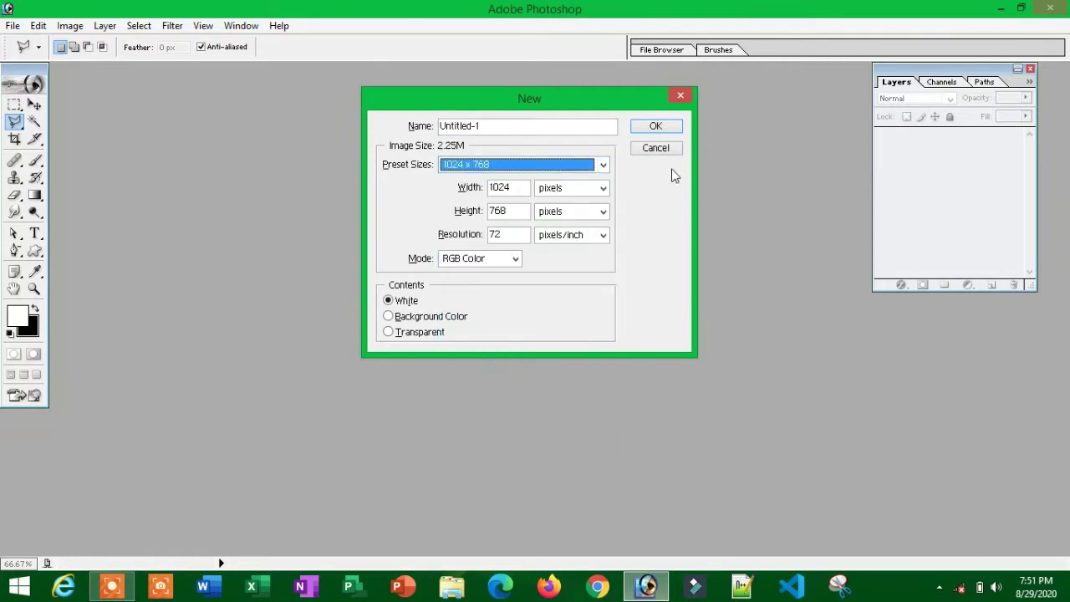
left_click(657, 127)
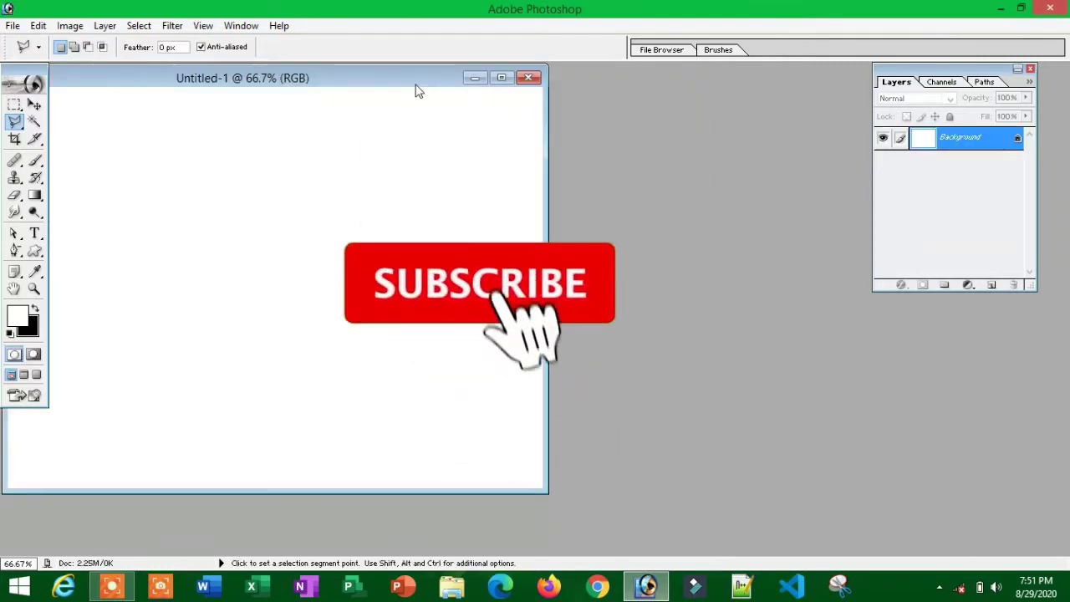
Invert the new Untitled-1 canvas from white to black.
left_click_drag(418, 91, 474, 90)
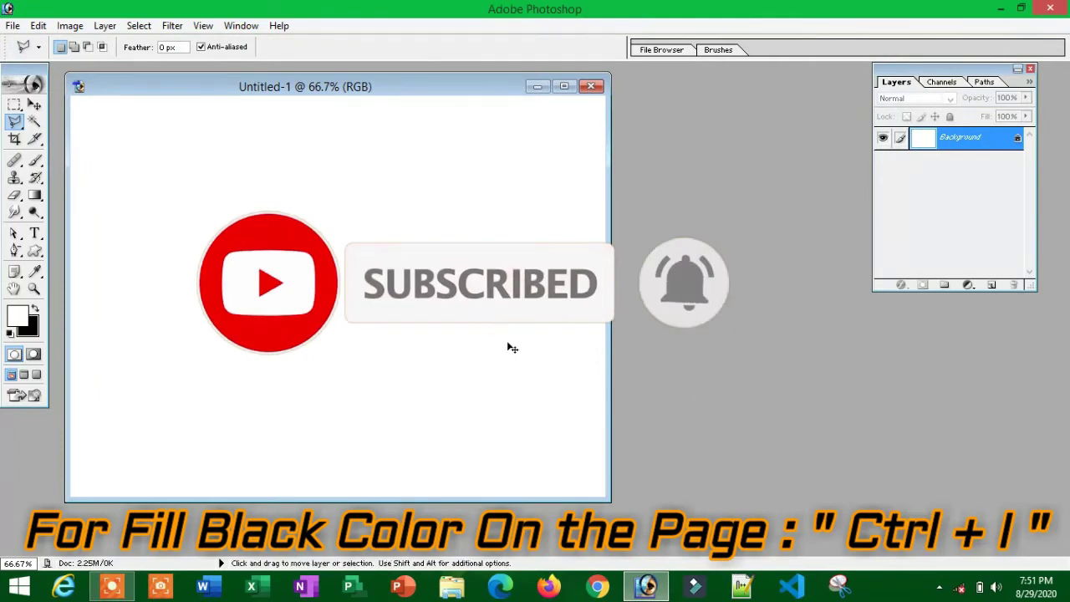
key("ctrl+i")
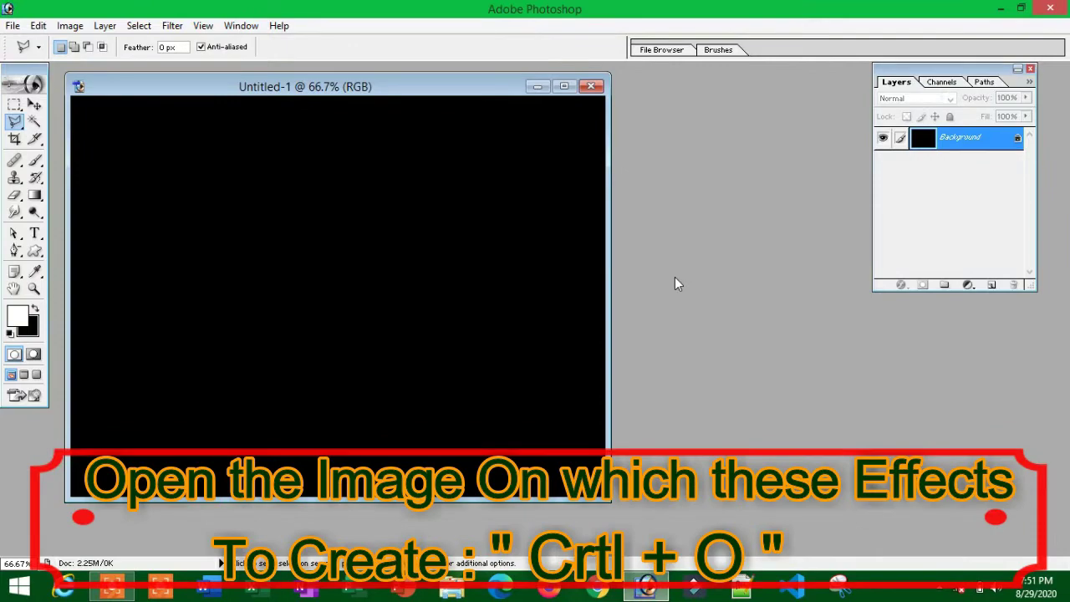
key("ctrl+o")
Open lady.psd and drag the woman cut-out onto the black Untitled-1 canvas.
double_click(643, 138)
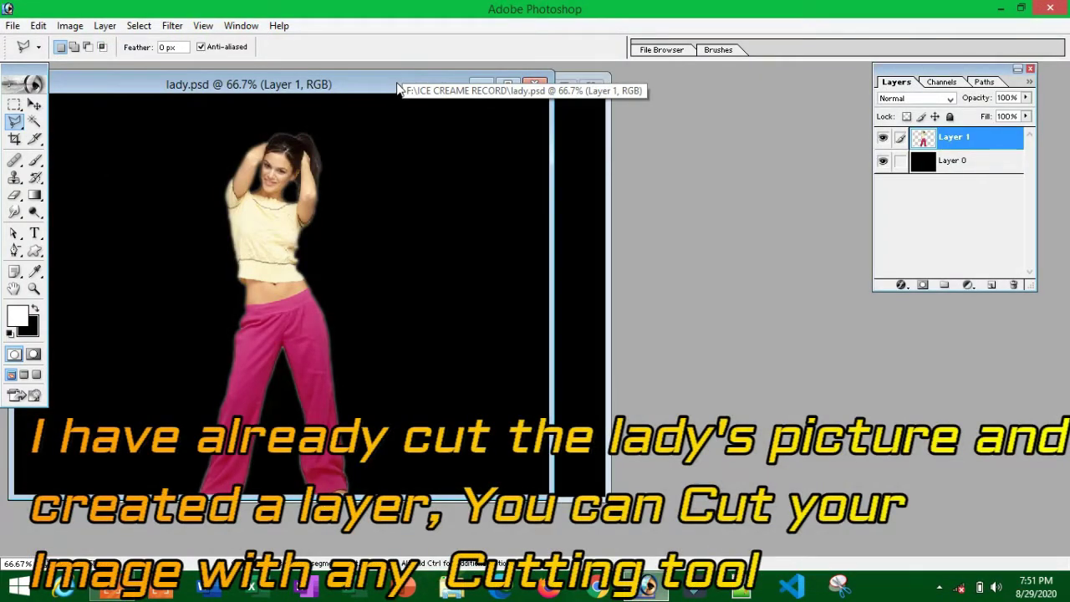
left_click_drag(402, 75, 582, 89)
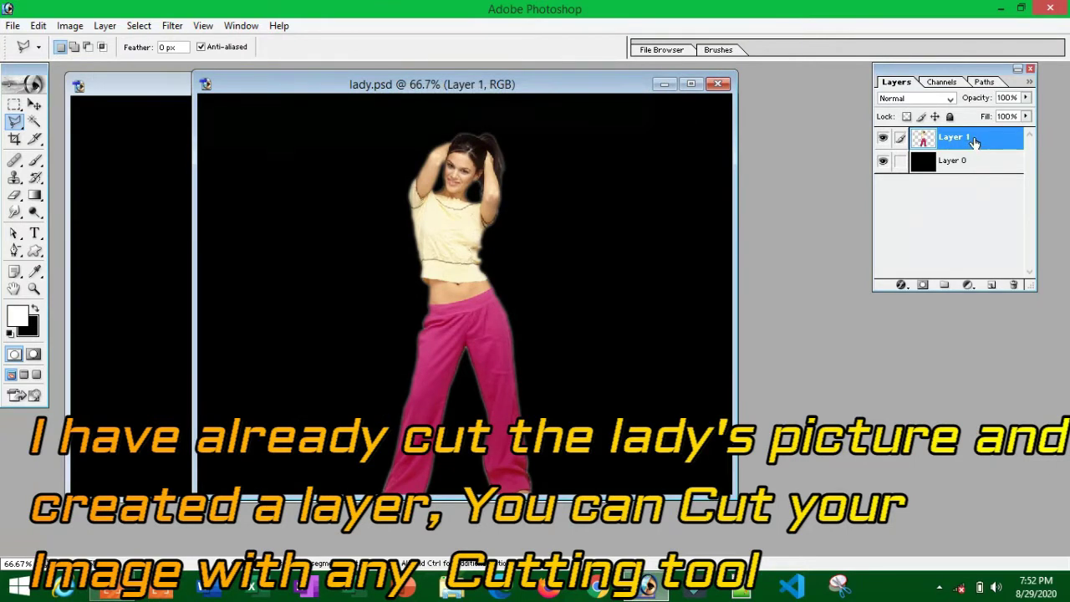
left_click(35, 105)
left_click_drag(224, 88, 459, 86)
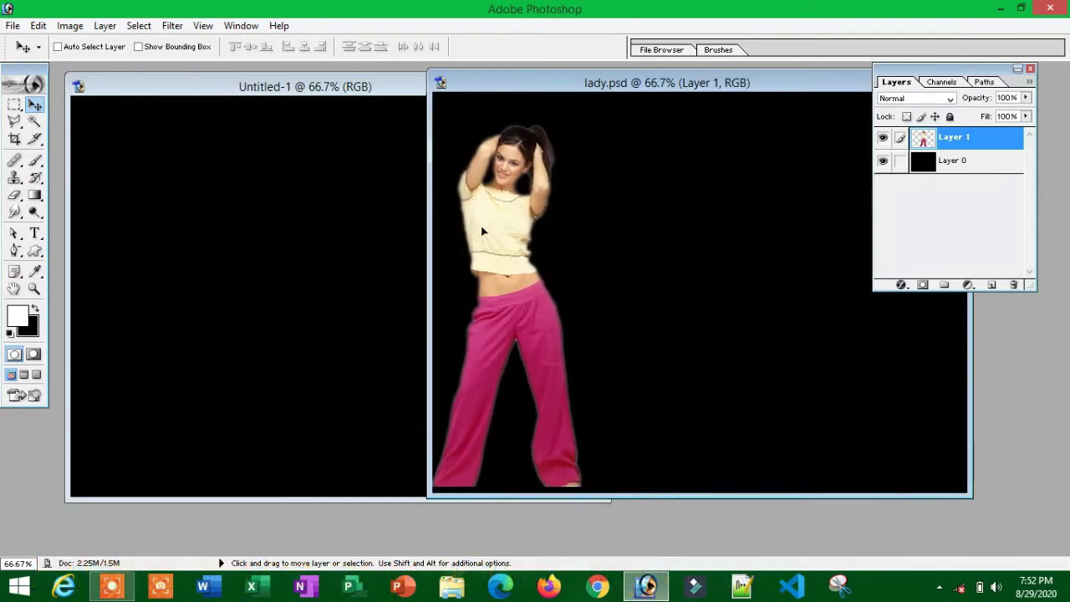
left_click_drag(676, 239, 318, 242)
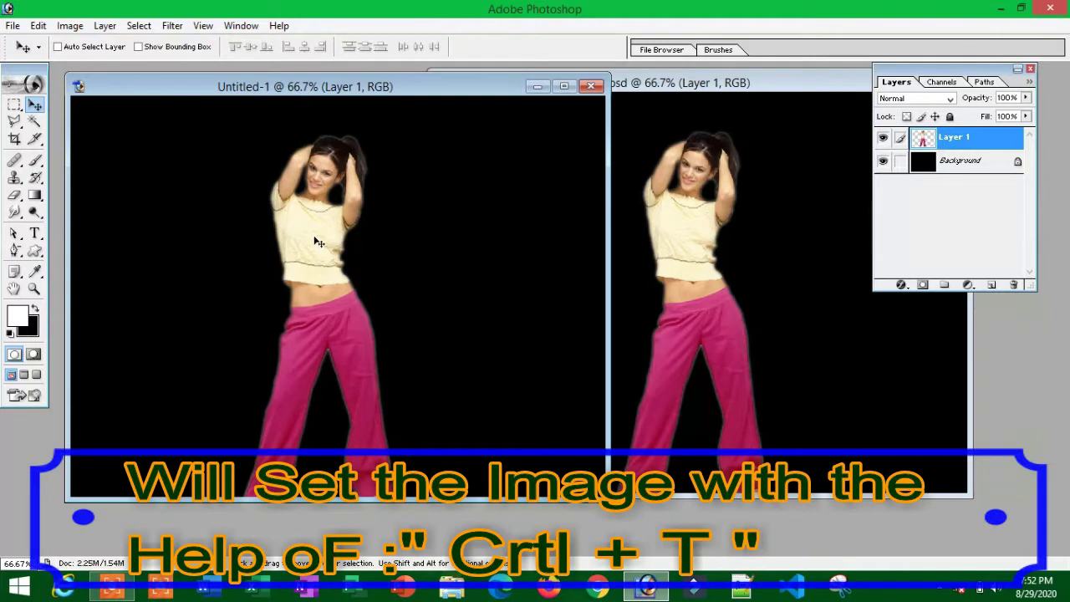
Scale the woman down slightly and nudge her a little to the right.
key("ctrl+t")
mouse_move(396, 134)
left_mouse_down()
mouse_move(411, 136)
mouse_move(413, 120)
mouse_move(404, 158)
mouse_move(387, 159)
mouse_move(398, 144)
left_mouse_up()
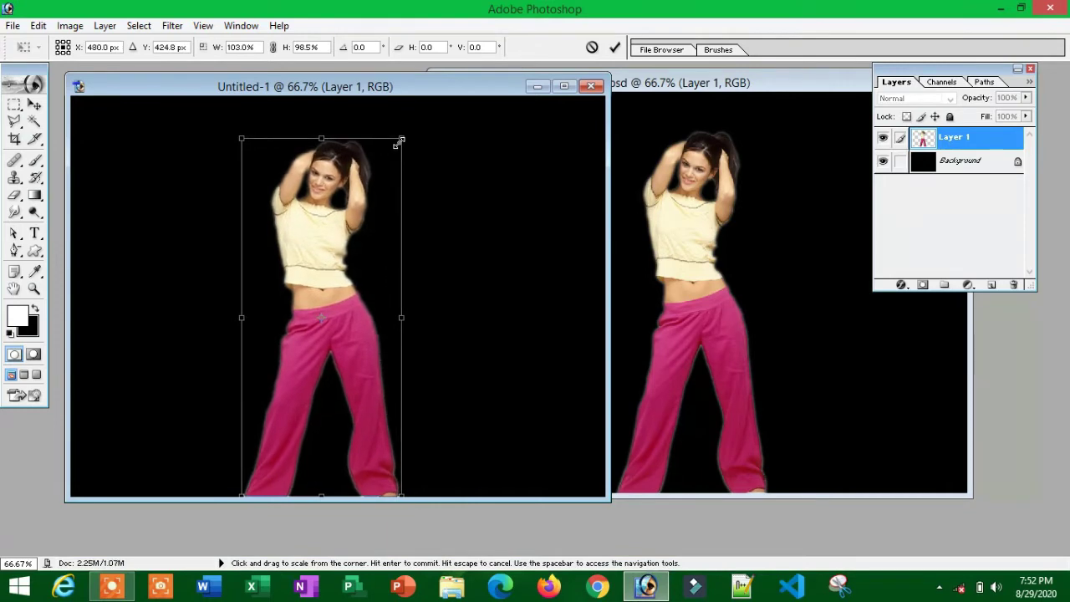
key("shift+Right")
key("shift+Right")
key("Return")
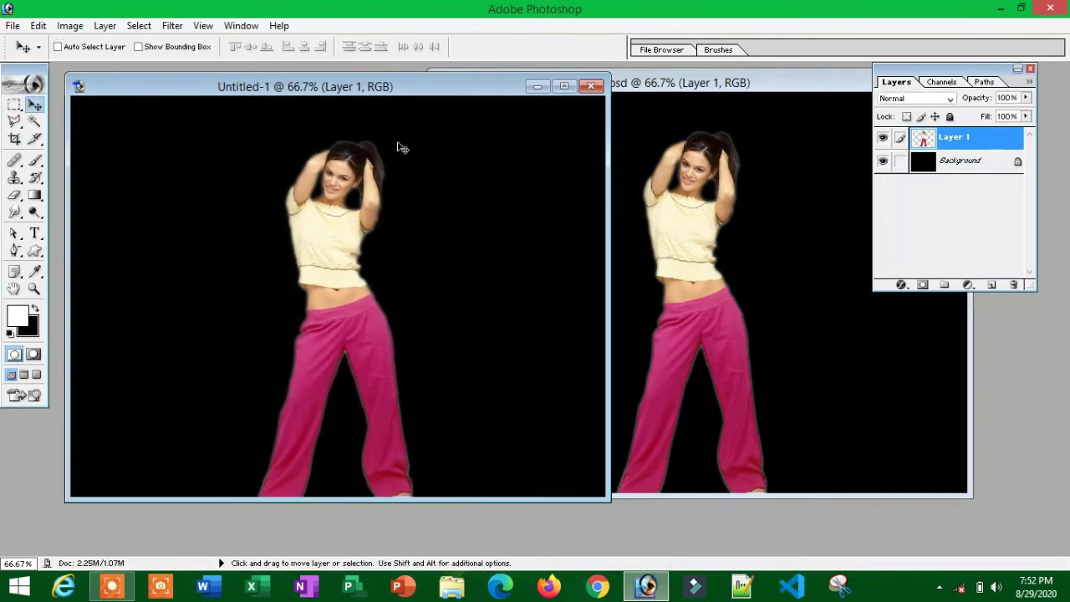
Close the lady.psd document.
left_click(658, 92)
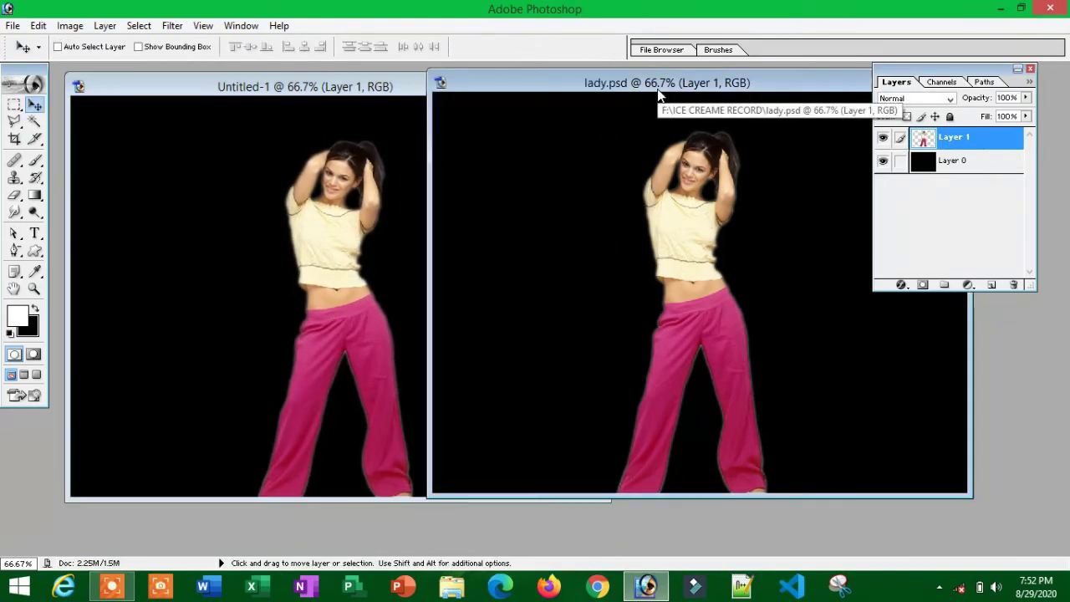
left_click_drag(665, 99, 473, 138)
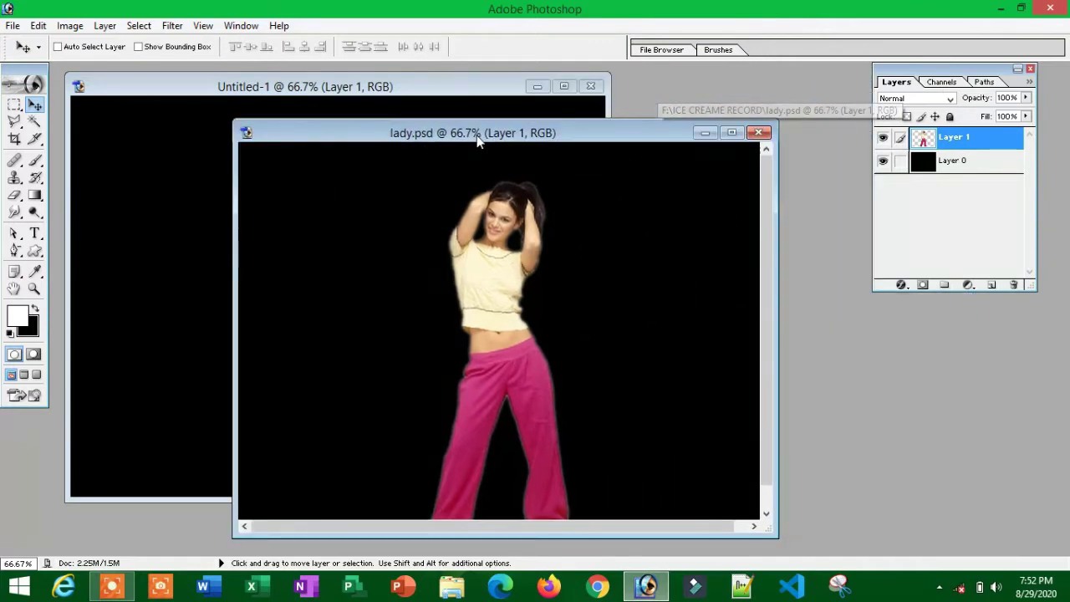
left_click(760, 133)
Add a new empty Layer 2 above the woman and switch to the Brush tool.
left_click_drag(375, 79, 448, 82)
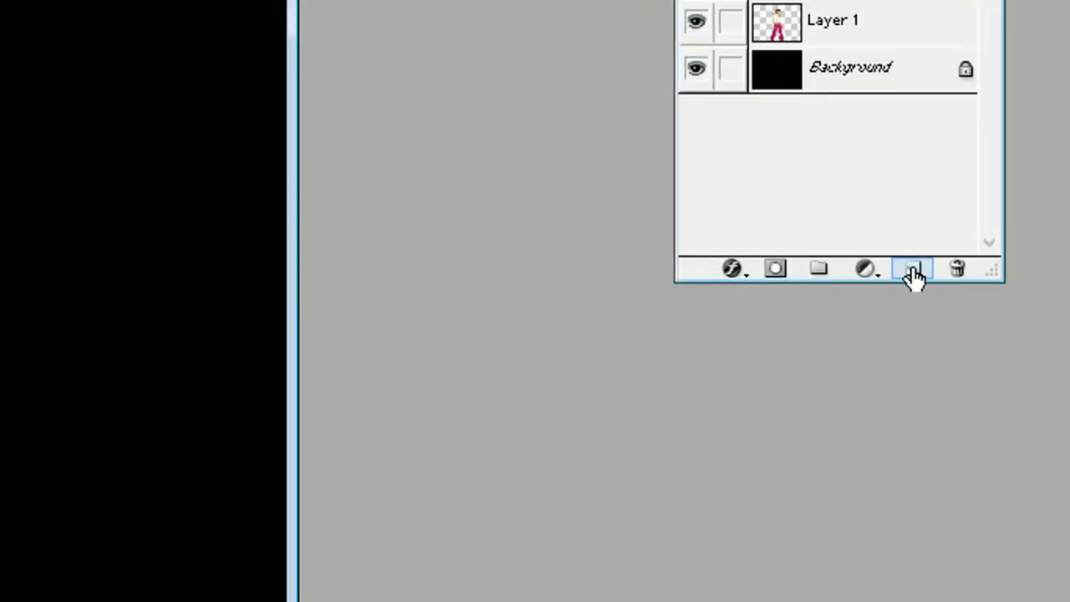
left_click(914, 269)
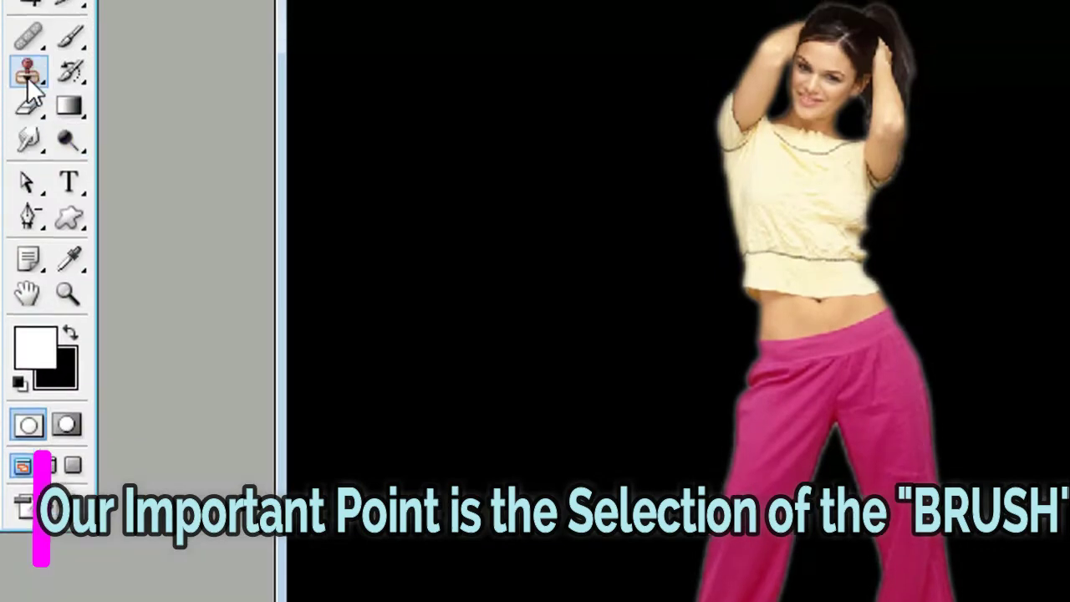
left_click(72, 40)
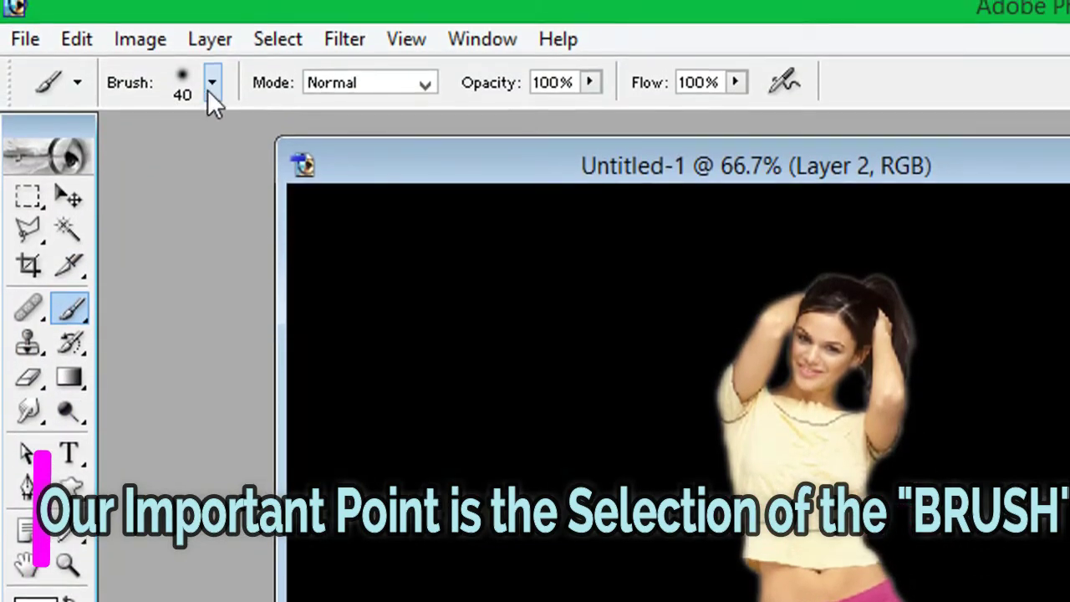
Load the Calligraphic Brushes set and choose the 28 tip at a 7 px diameter.
left_click(212, 83)
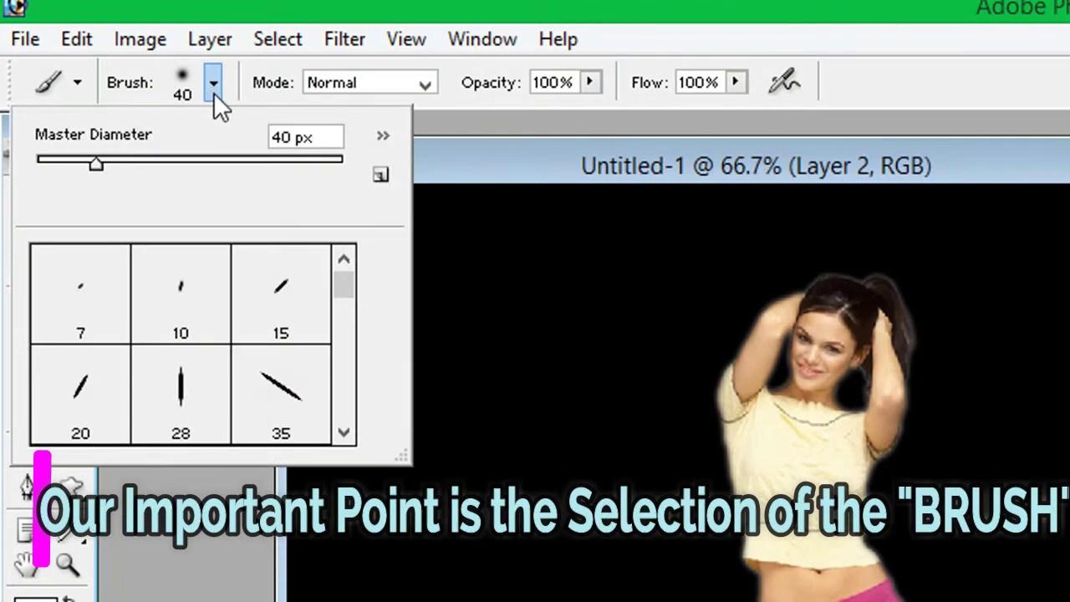
left_click(382, 136)
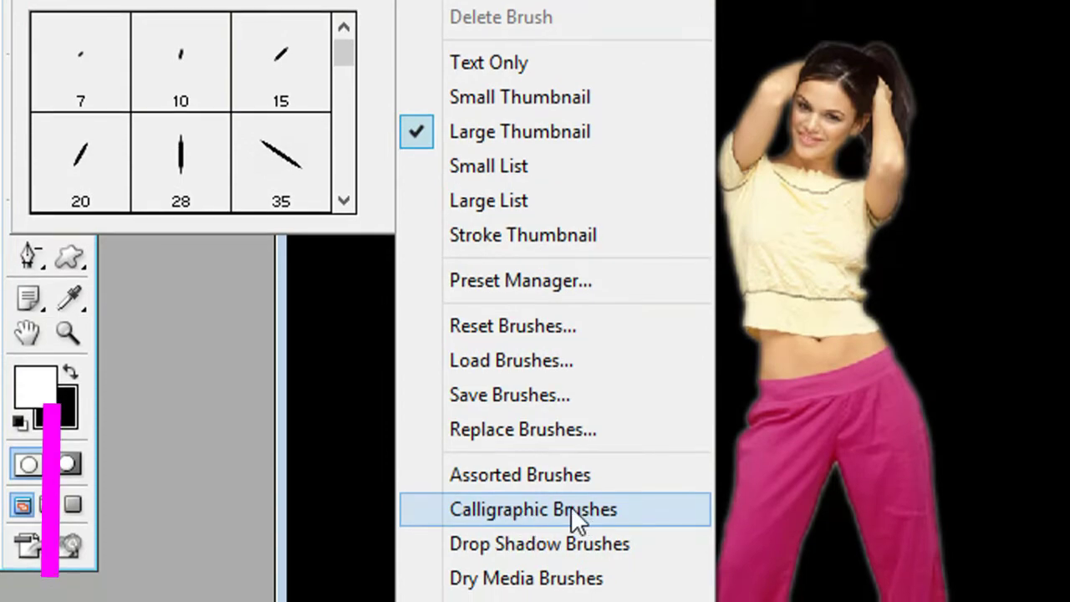
left_click(571, 505)
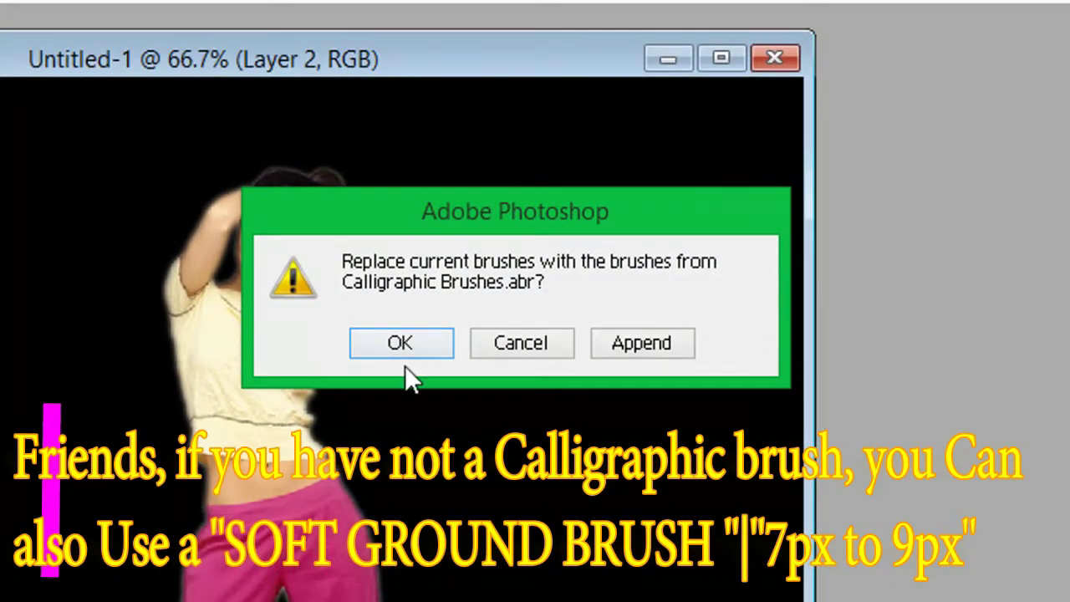
left_click(406, 350)
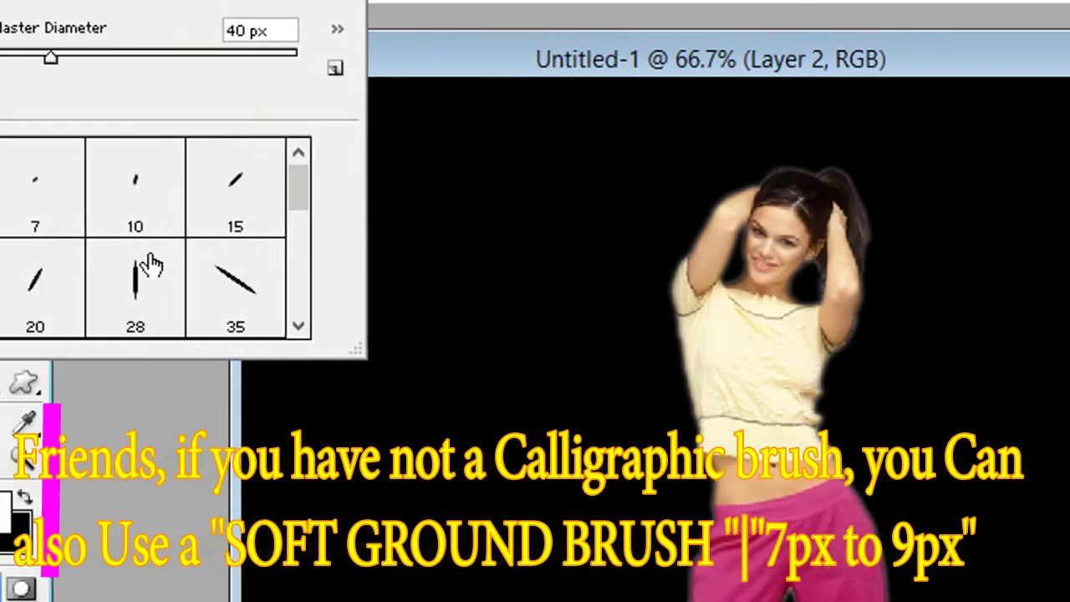
left_click(157, 275)
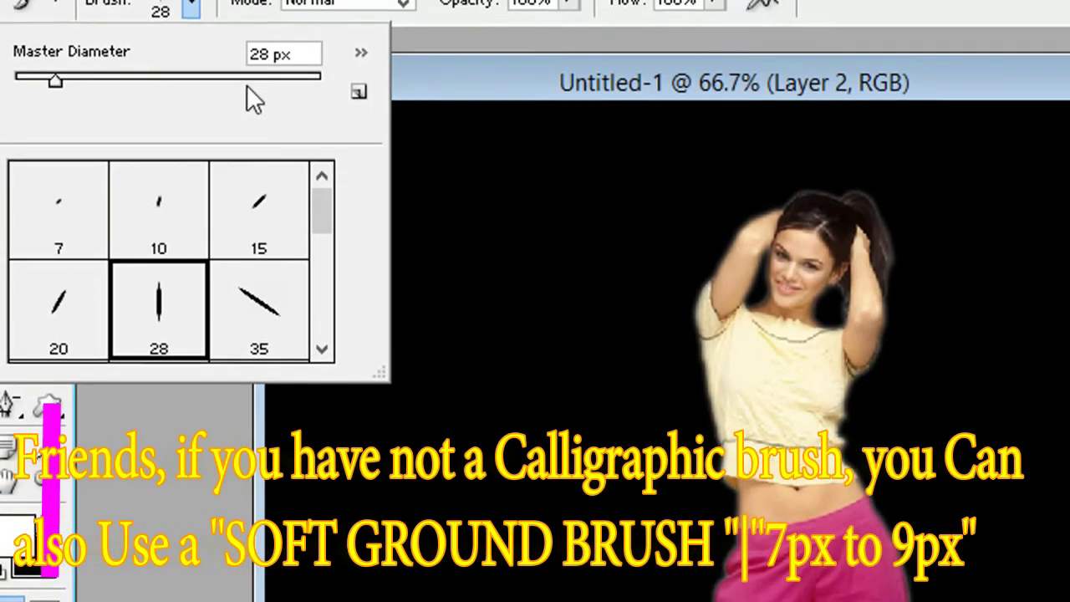
double_click(259, 84)
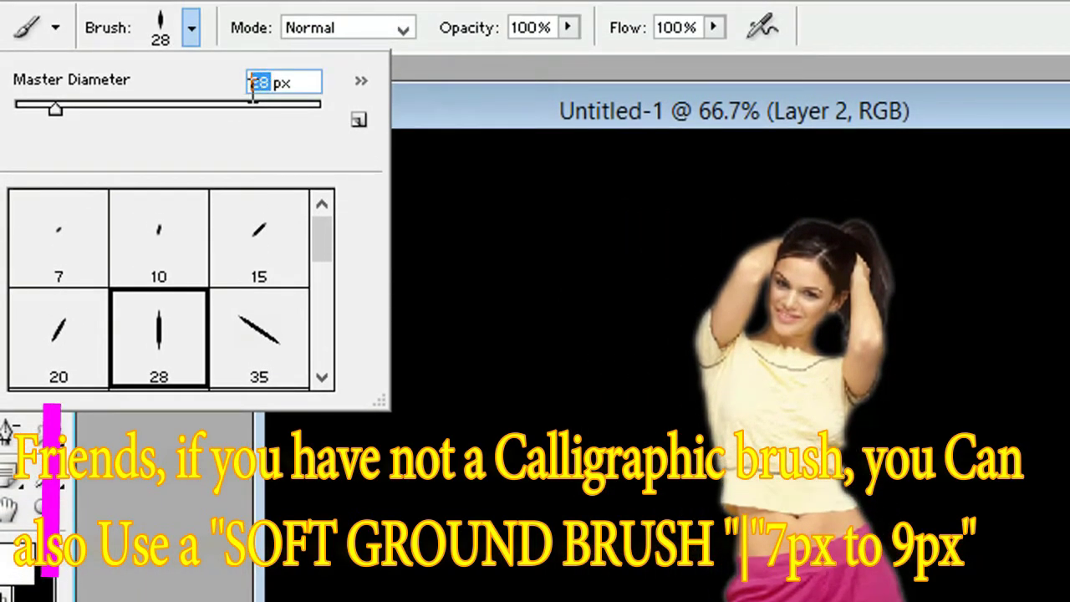
type("7")
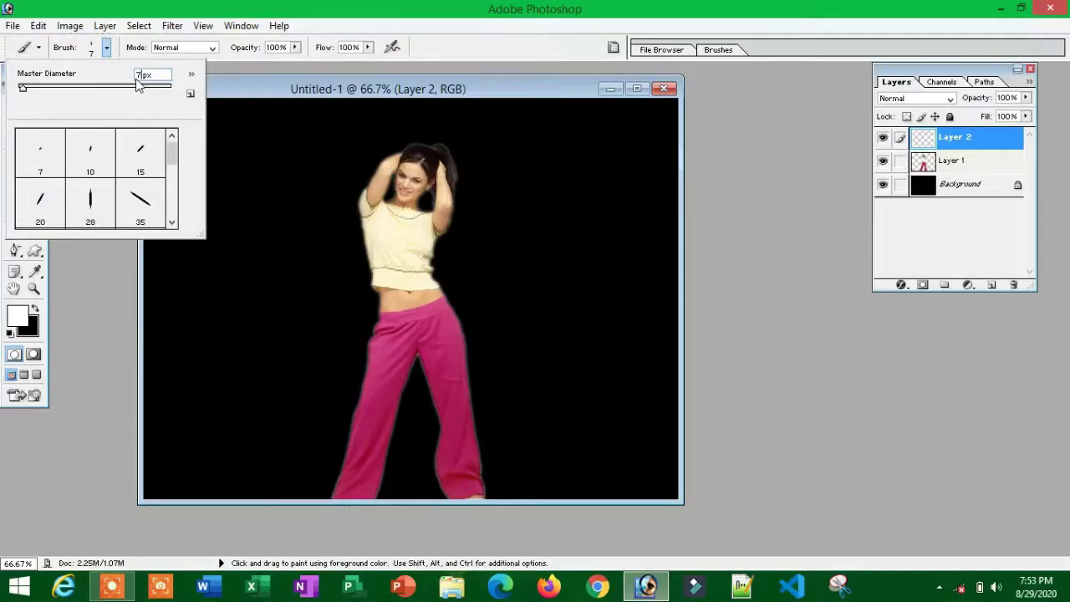
key("Return")
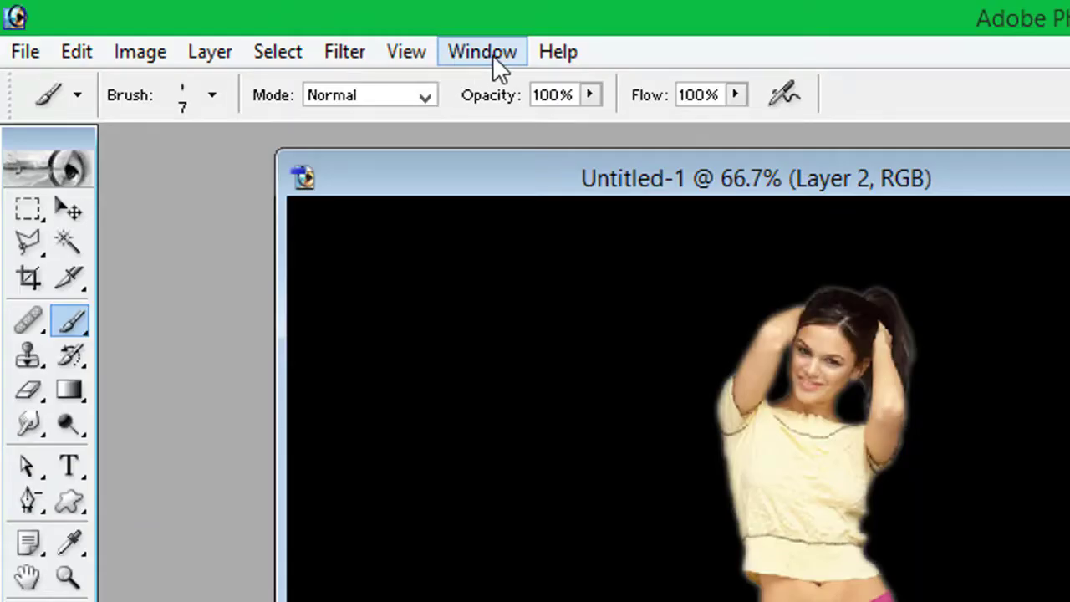
In the Brushes panel, enable Shape Dynamics (Pen Pressure, 25% minimum diameter) and Smoothing.
left_click(492, 54)
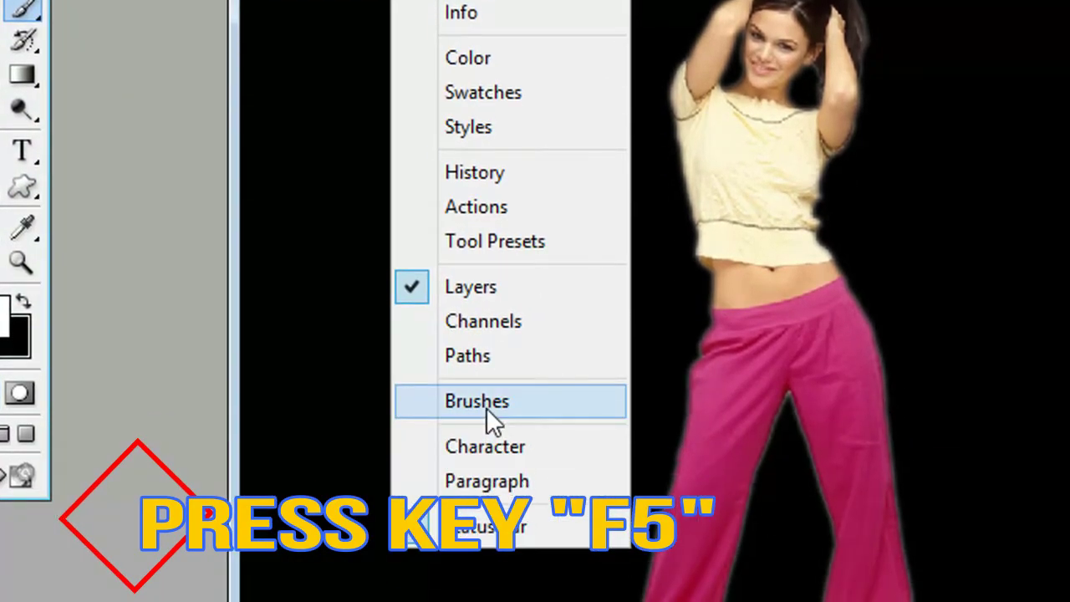
left_click(487, 412)
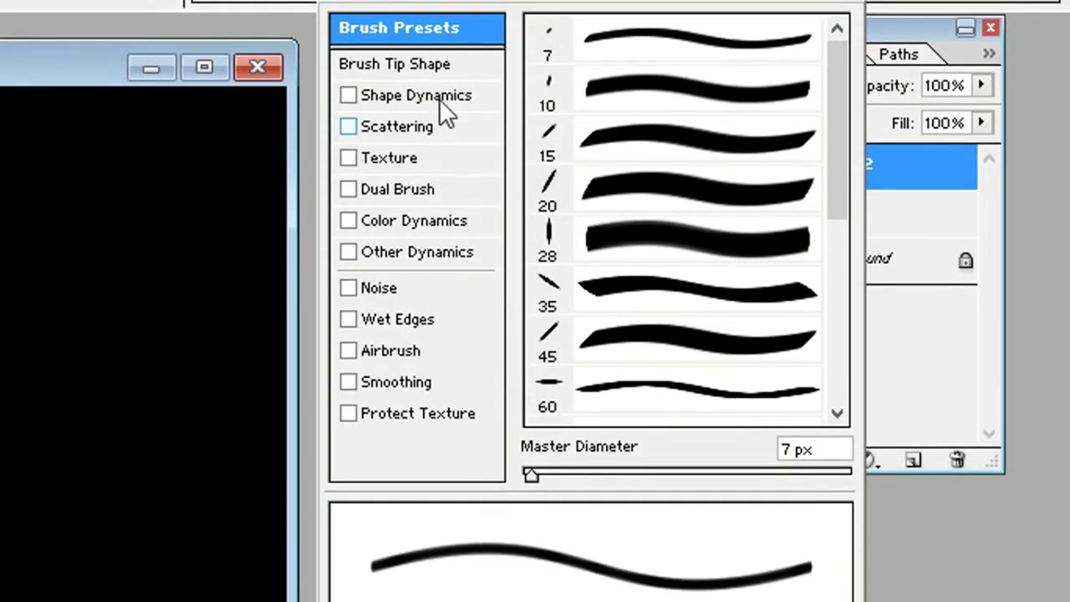
left_click(437, 96)
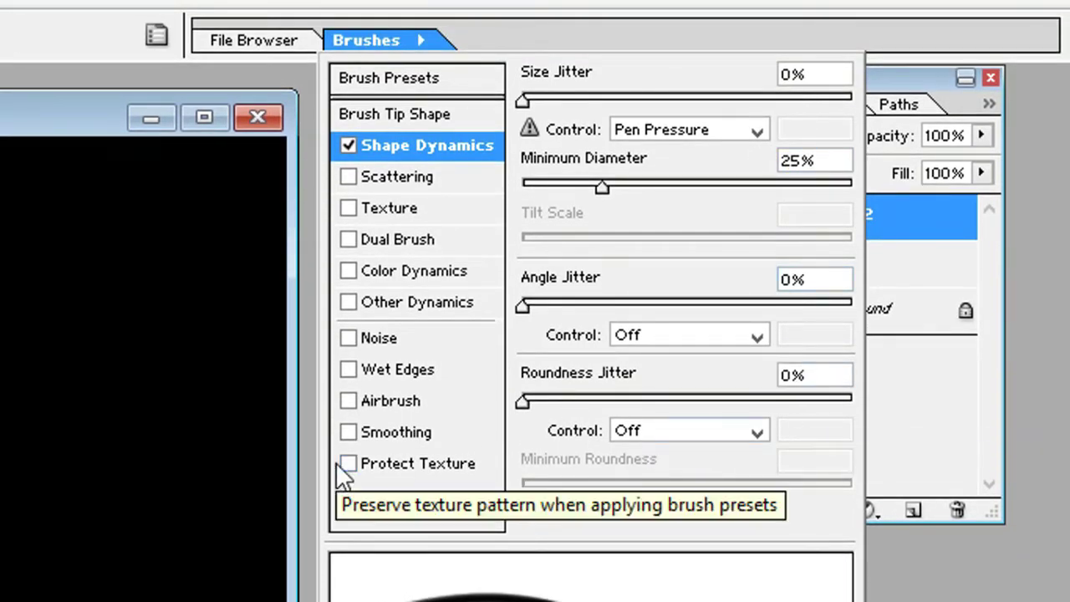
left_click(383, 434)
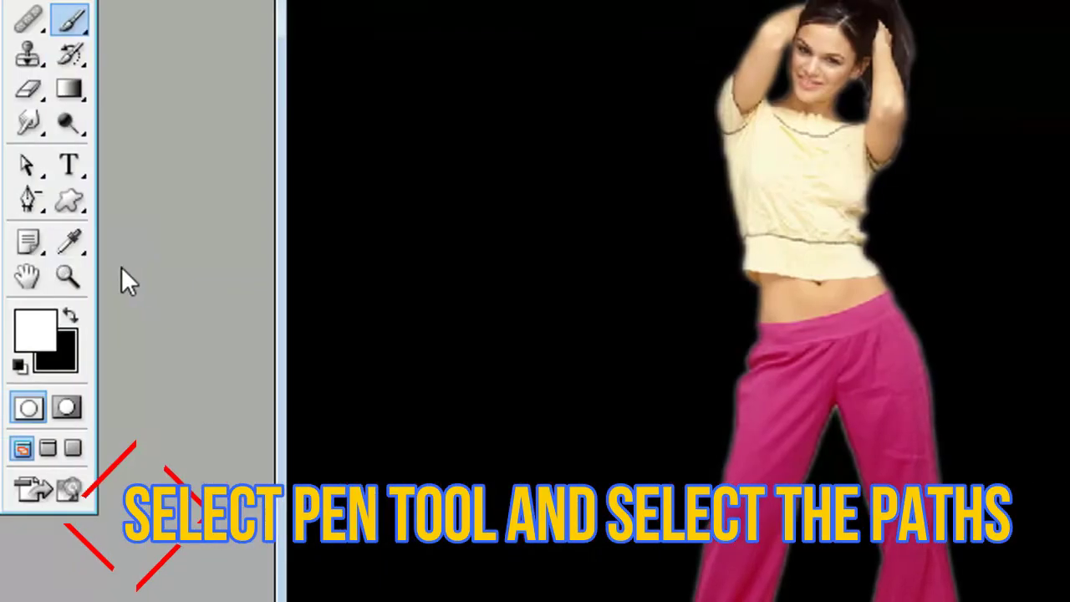
Switch to the Pen tool in Paths mode and set the foreground colour to white (FFFFFF).
right_click(28, 199)
left_click(131, 203)
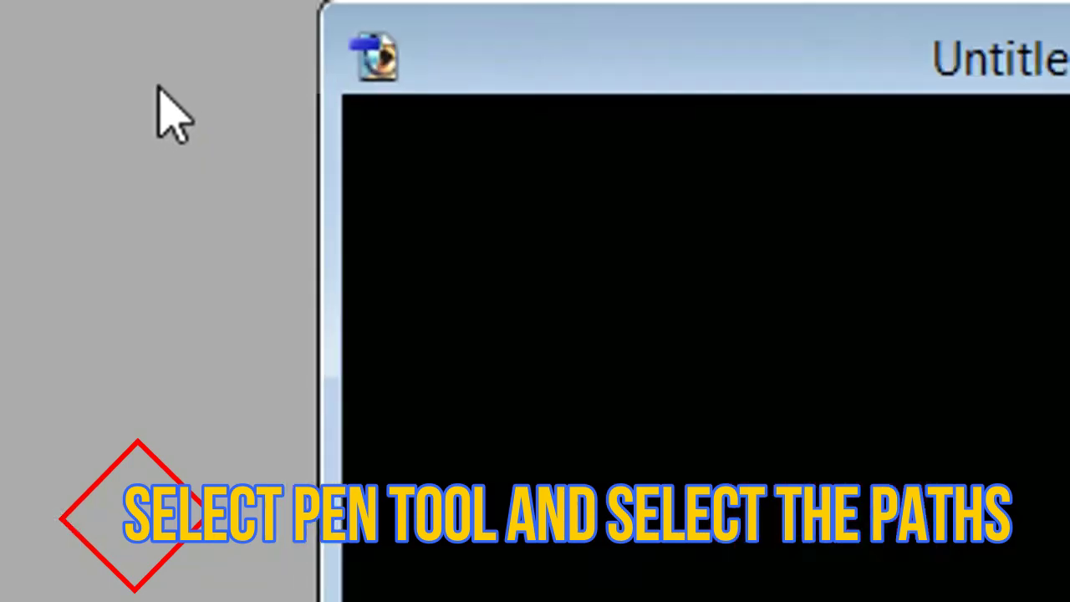
left_click(175, 92)
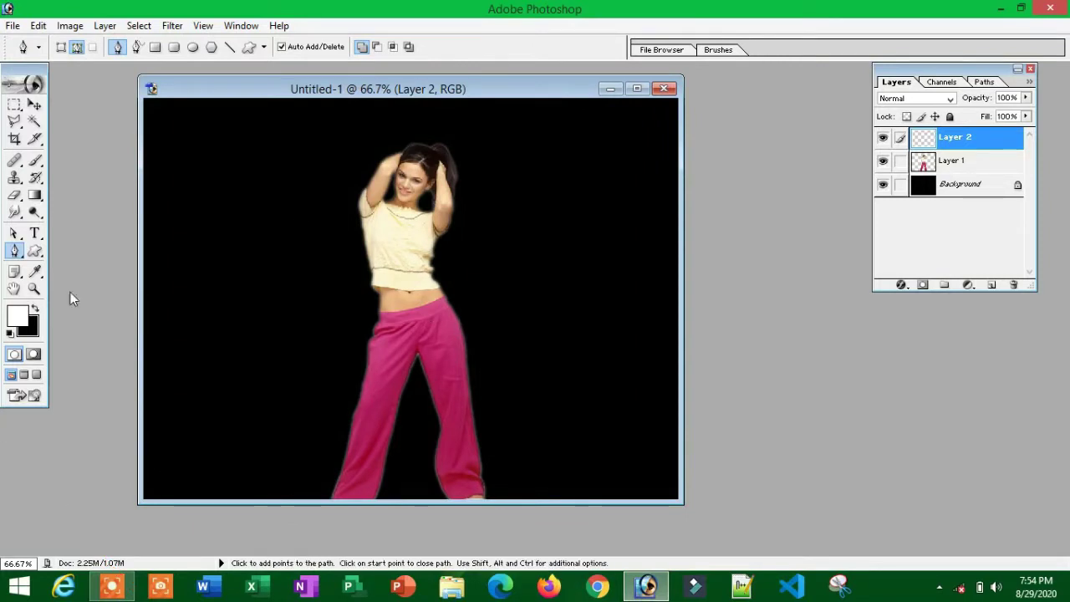
left_click(18, 314)
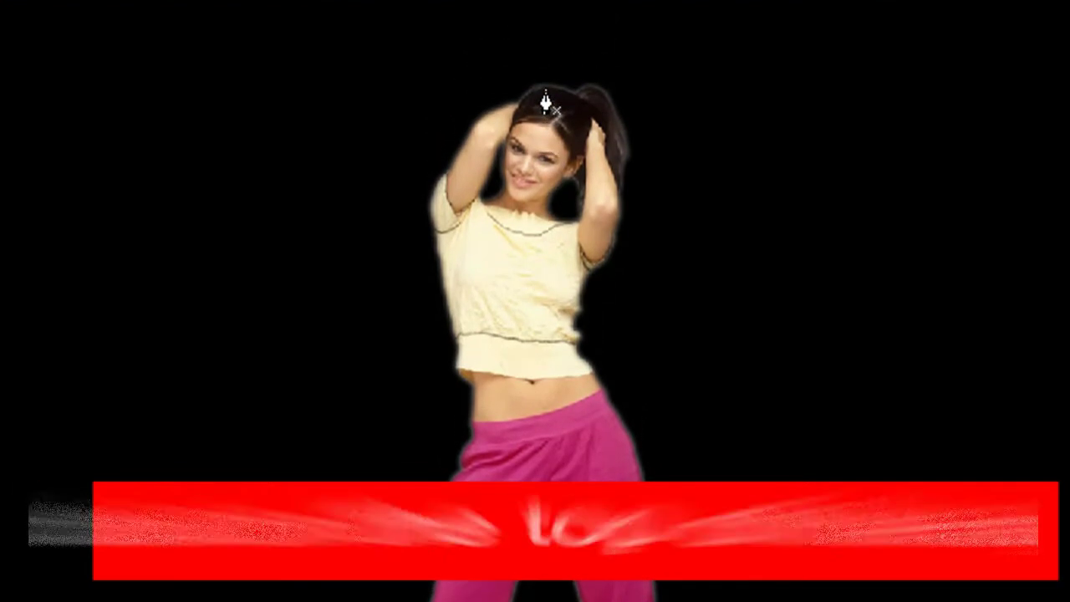
Start the spiral path at her head, curving loops around the chest and waist.
left_click(545, 92)
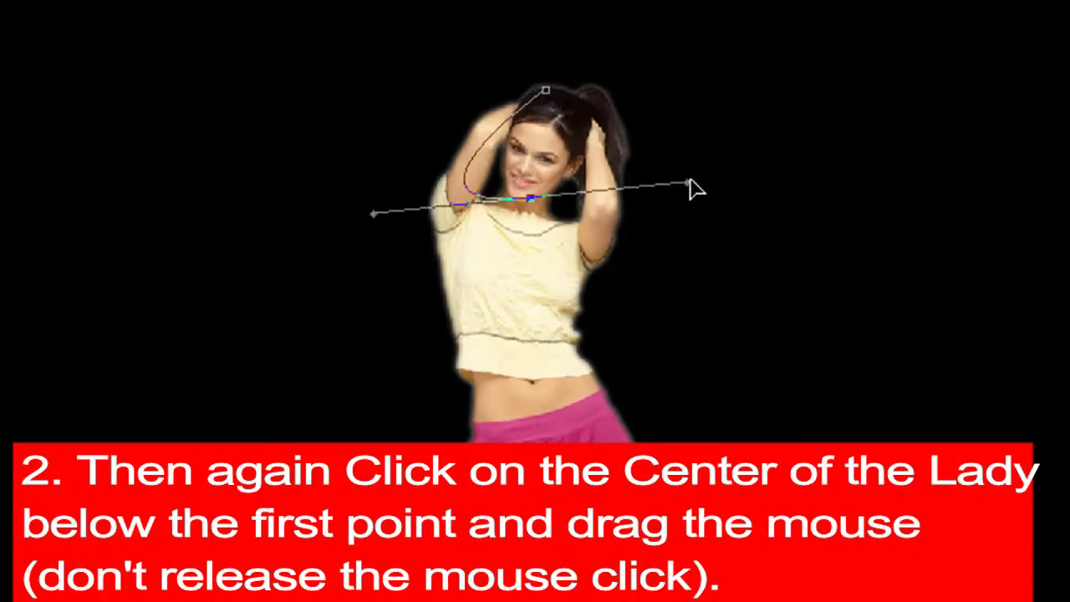
left_click_drag(745, 177, 830, 187)
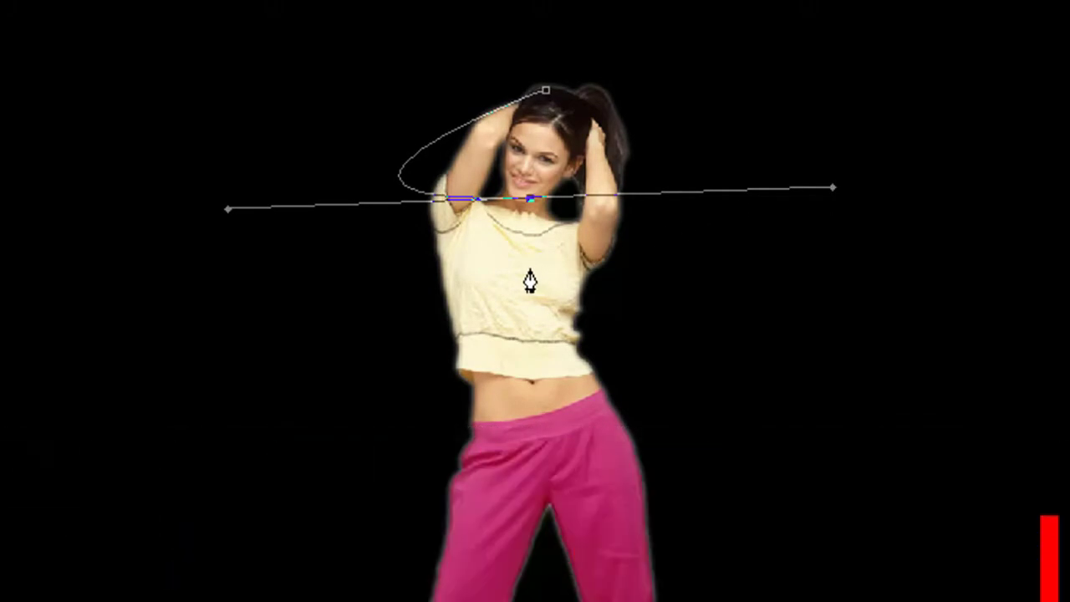
mouse_move(524, 277)
left_mouse_down()
mouse_move(309, 274)
mouse_move(352, 268)
left_mouse_up()
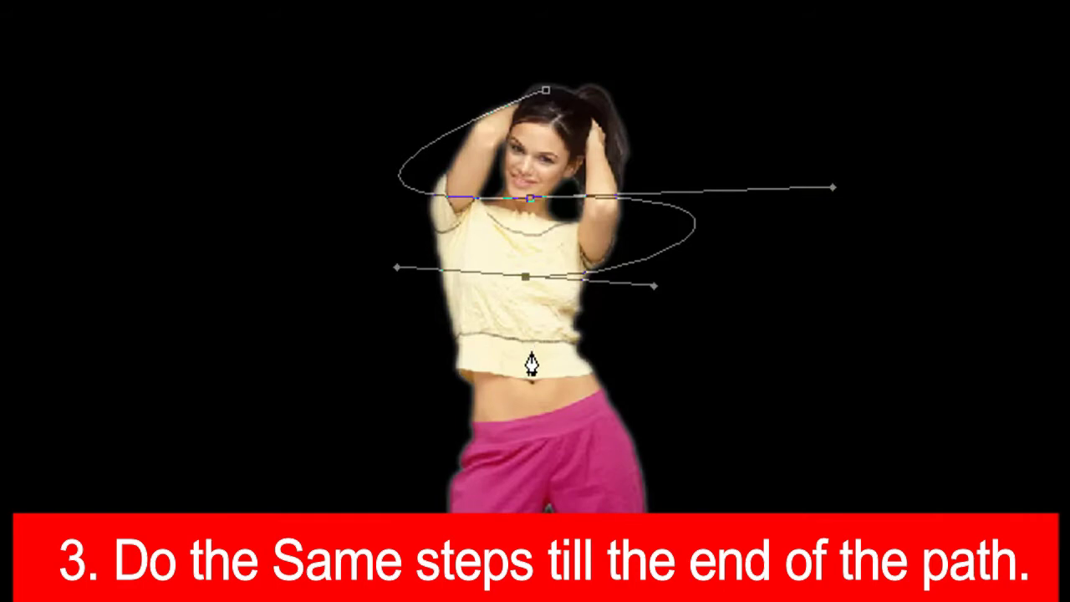
left_click_drag(531, 352, 802, 347)
mouse_move(540, 443)
left_mouse_down()
mouse_move(365, 433)
mouse_move(326, 449)
left_mouse_up()
Continue the spiral loops down her pants, ending at the bottom of her ankles.
left_click_drag(556, 511, 831, 504)
left_click_drag(509, 511, 233, 508)
left_click_drag(585, 506, 874, 510)
scroll(475, 518, "down", 2)
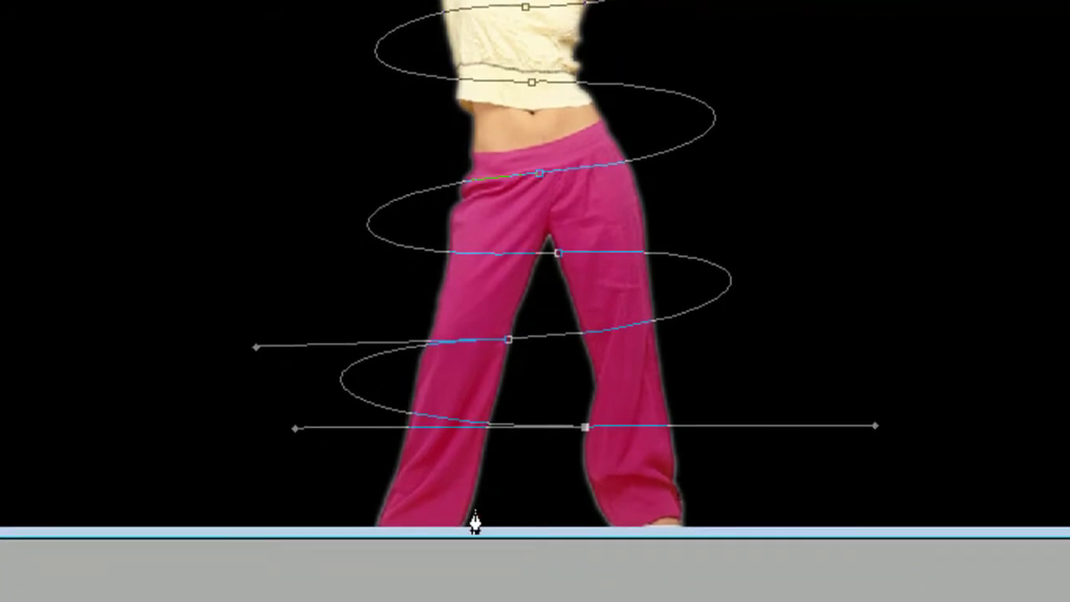
mouse_move(469, 503)
left_mouse_down()
mouse_move(329, 490)
mouse_move(216, 499)
left_mouse_up()
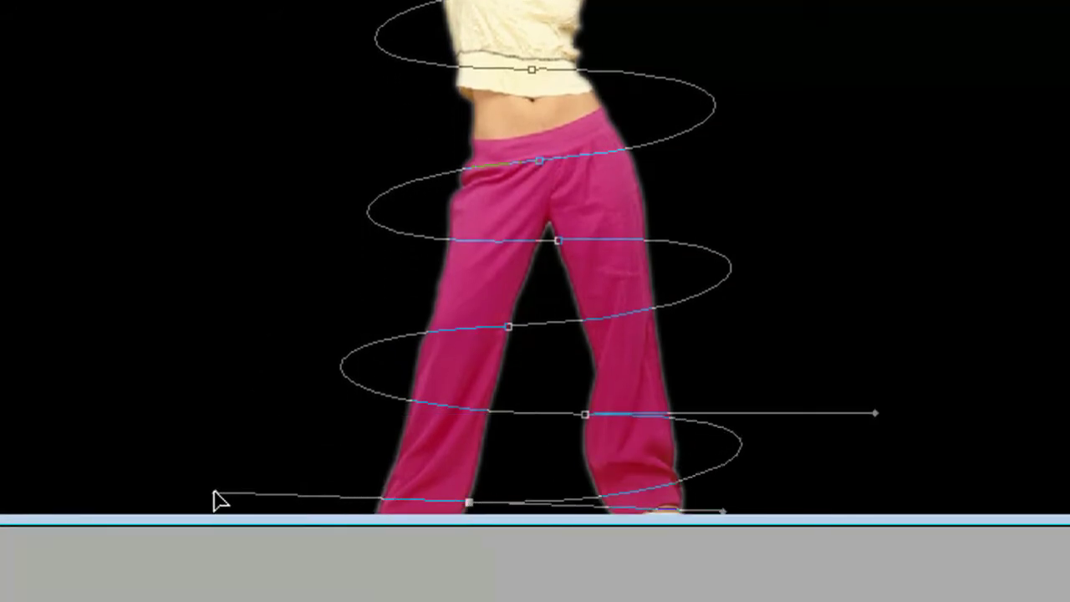
key("ctrl+z")
scroll(459, 508, "down", 1)
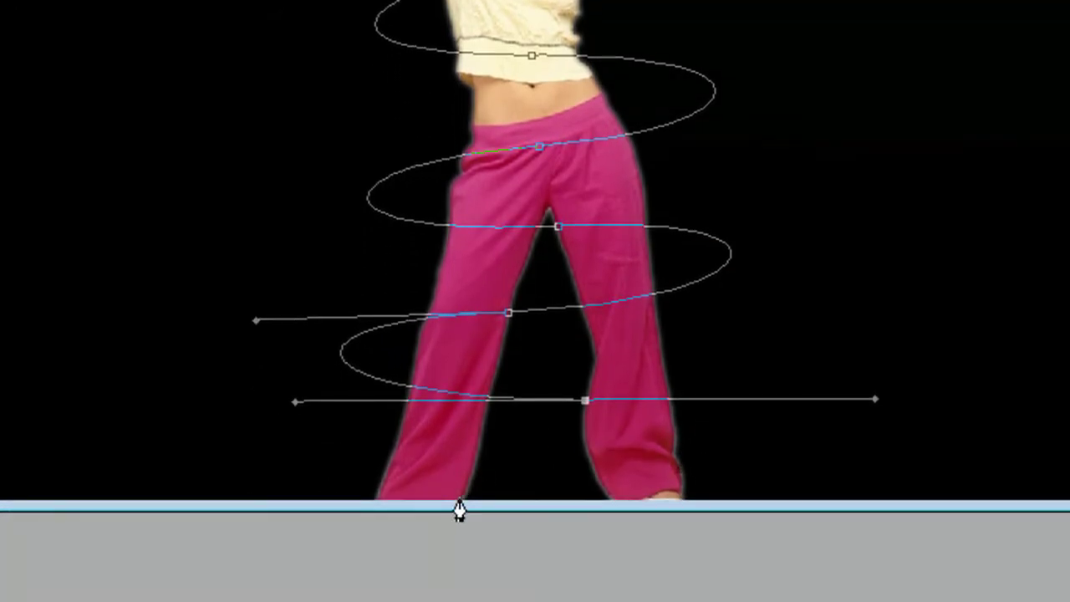
left_click(464, 501)
left_click_drag(464, 501, 192, 518)
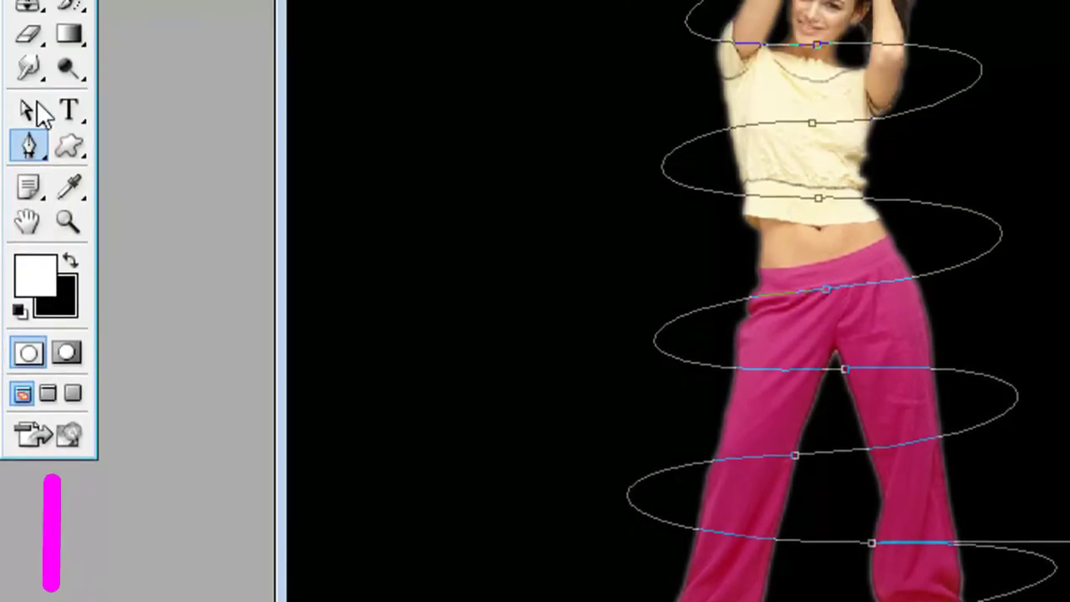
With the Direct Selection Tool, reshape the chest point's curve on the upper spiral loops.
left_click(28, 110)
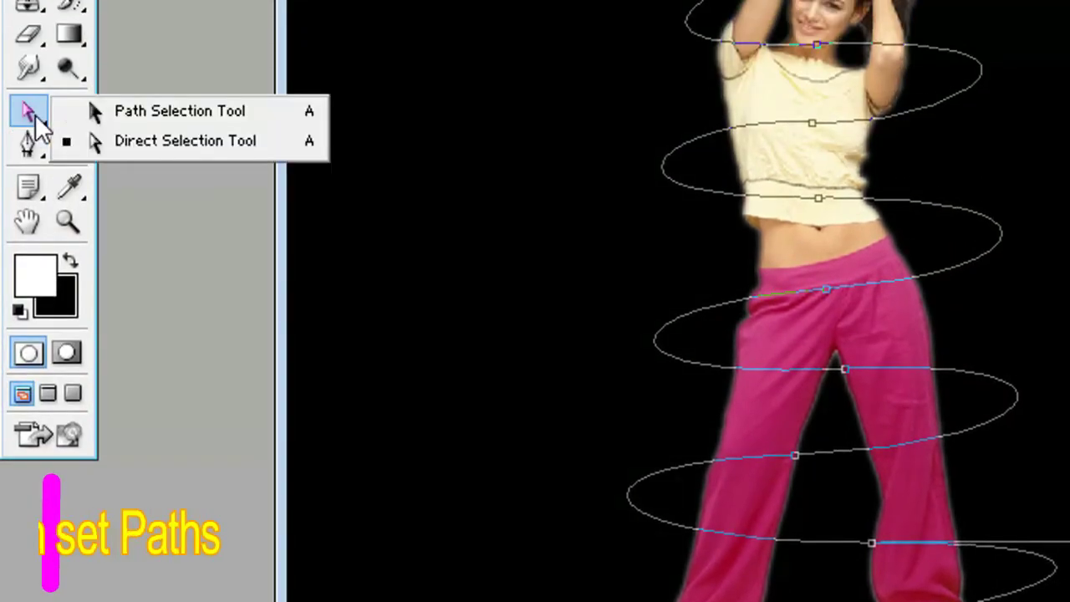
left_click(174, 142)
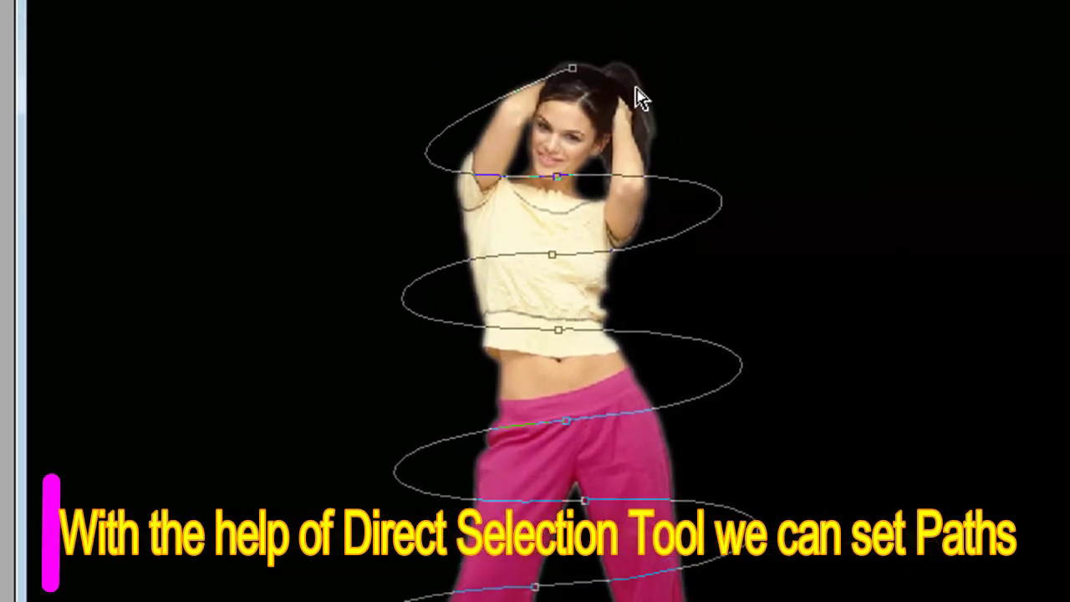
left_click(568, 96)
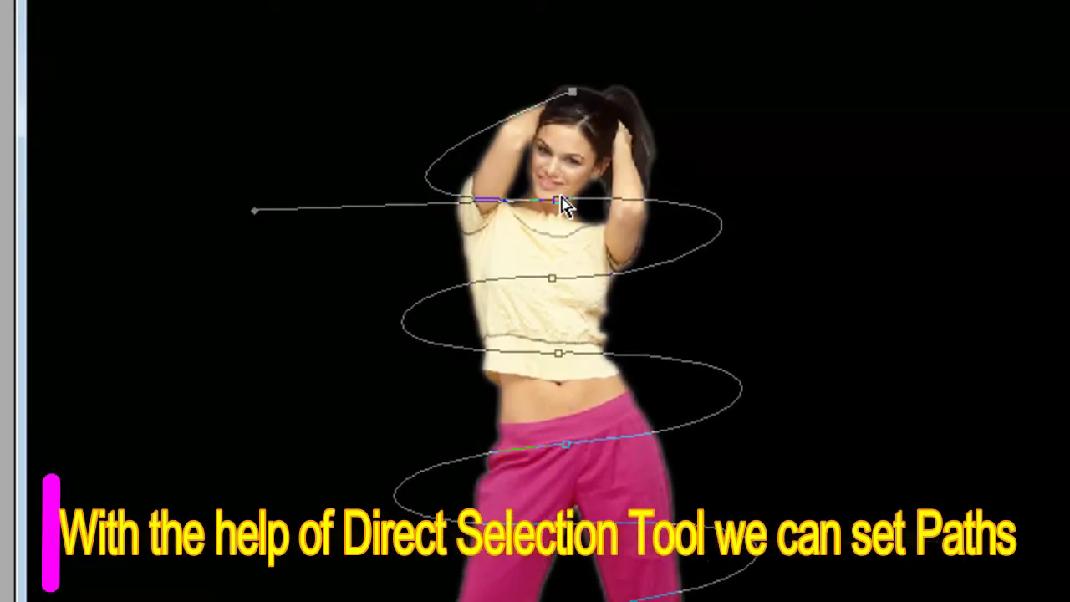
left_click(553, 278)
left_click_drag(679, 288, 696, 272)
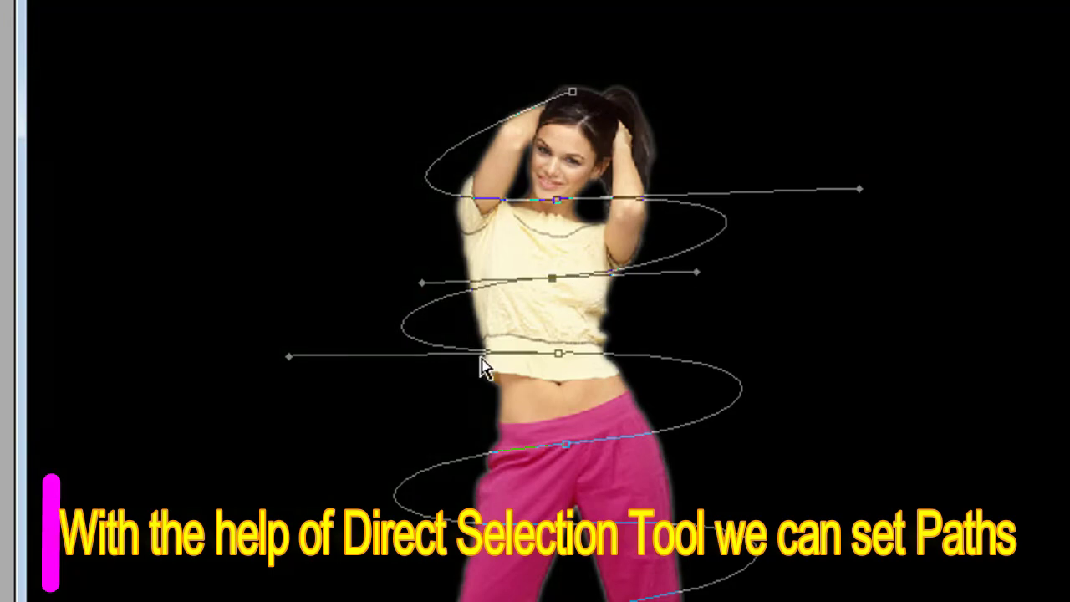
Adjust the lower spiral points, moving the thigh point slightly lower for even loops.
left_click(556, 354)
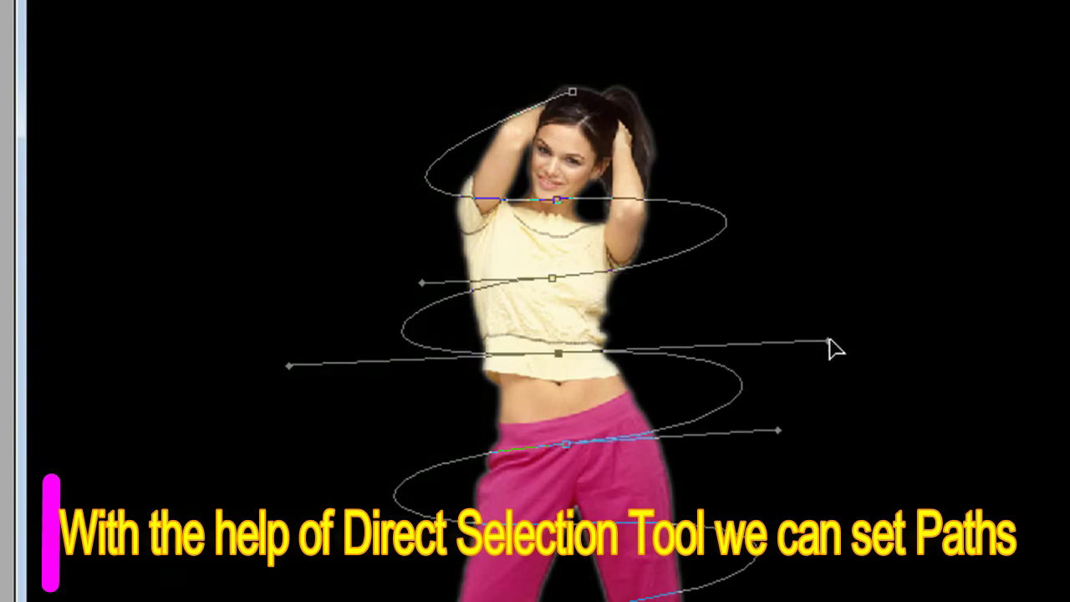
left_click(585, 512)
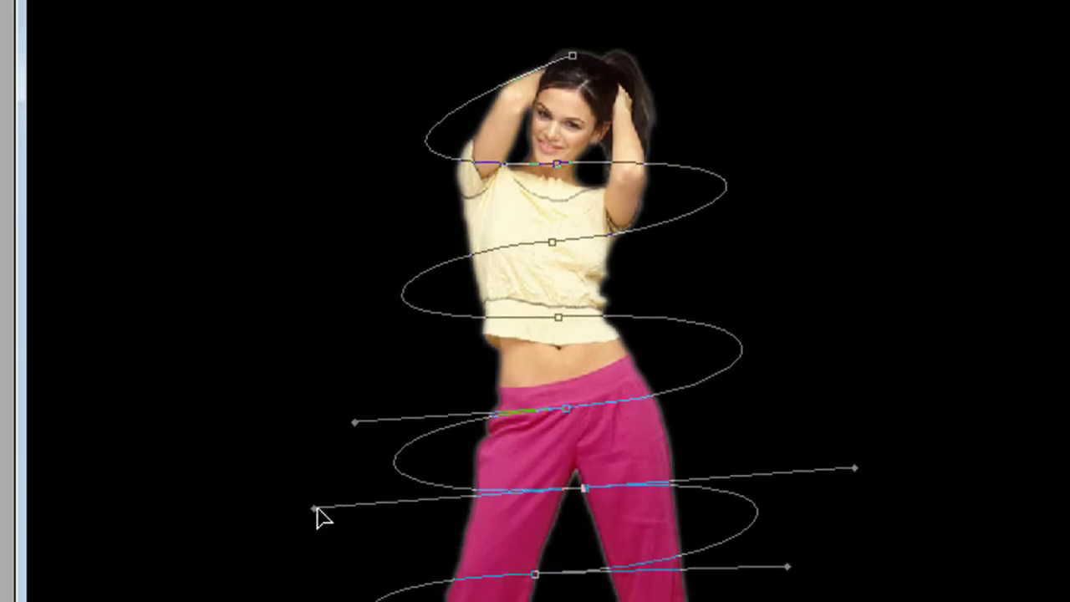
scroll(537, 484, "down", 3)
left_click(535, 485)
left_click(585, 390)
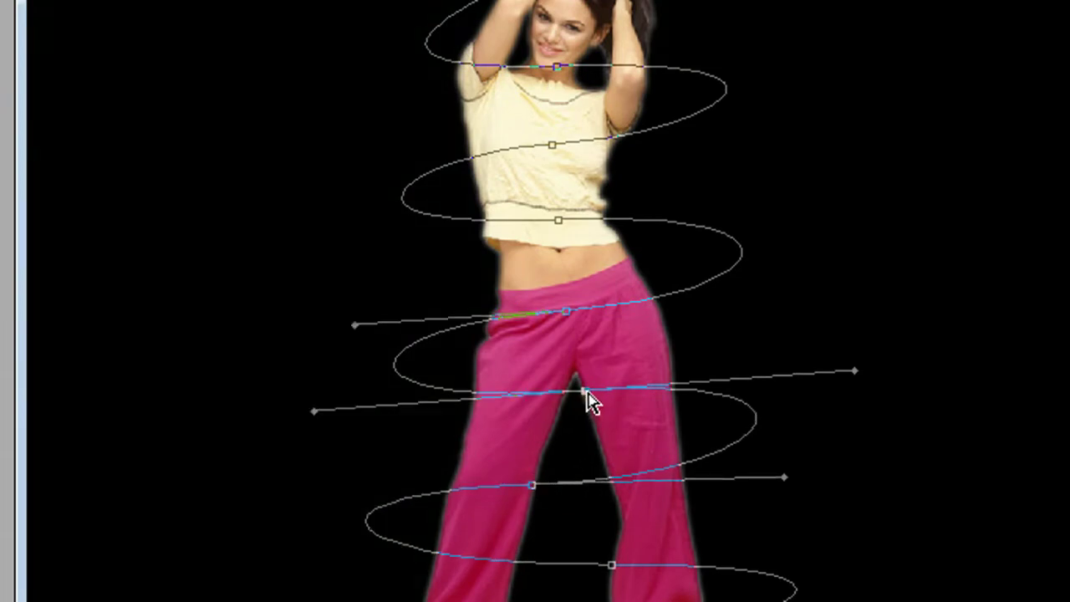
left_click_drag(585, 391, 586, 402)
left_click_drag(866, 395, 864, 394)
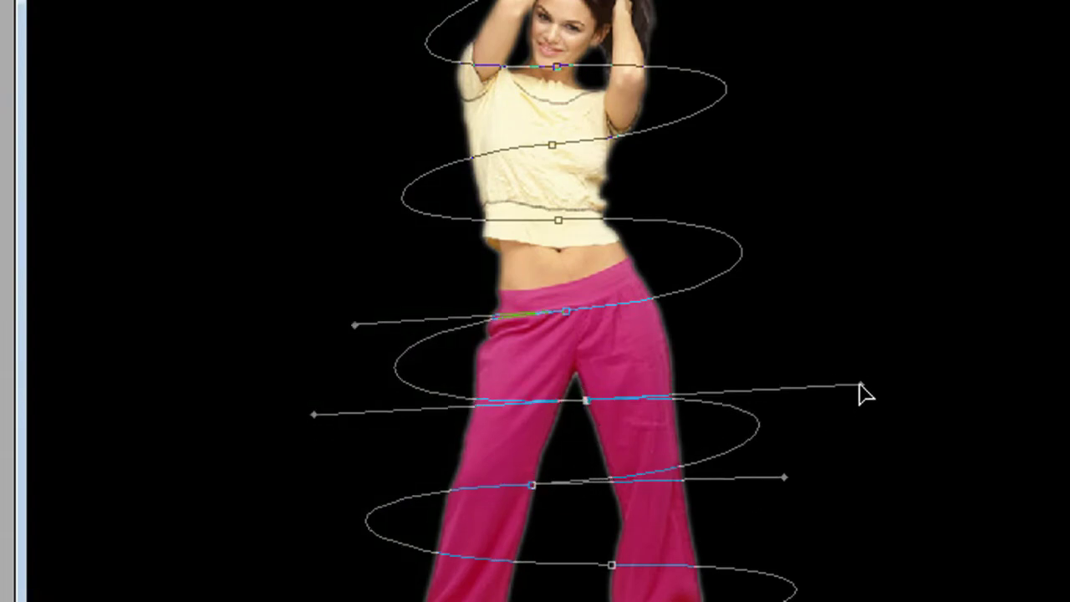
scroll(616, 516, "down", 2)
left_click(614, 485)
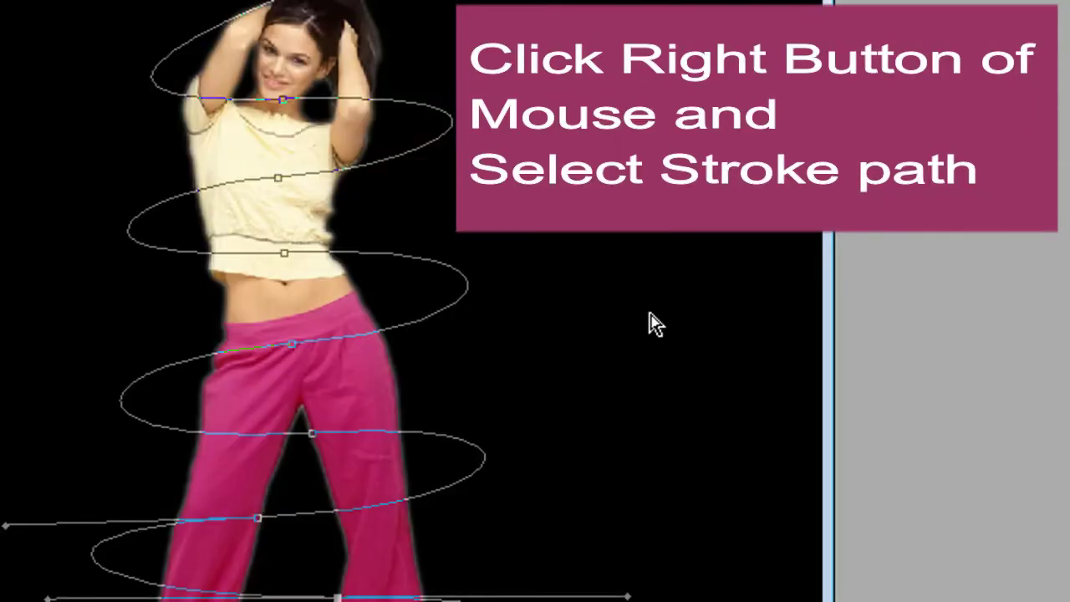
Stroke the spiral path with the Brush, Simulate Pressure off, then delete the path.
right_click(592, 311)
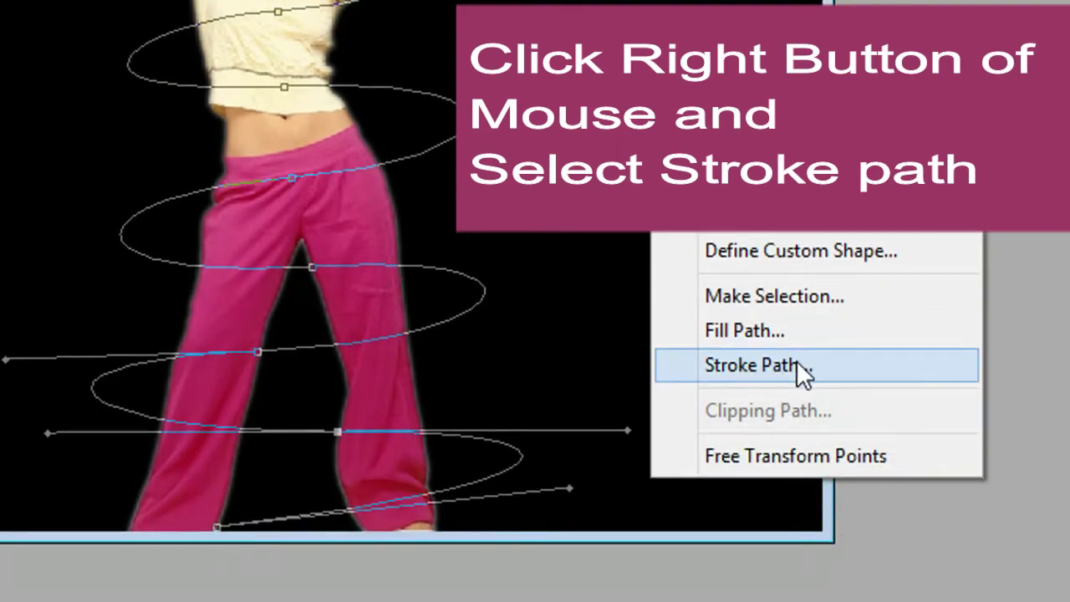
left_click(798, 365)
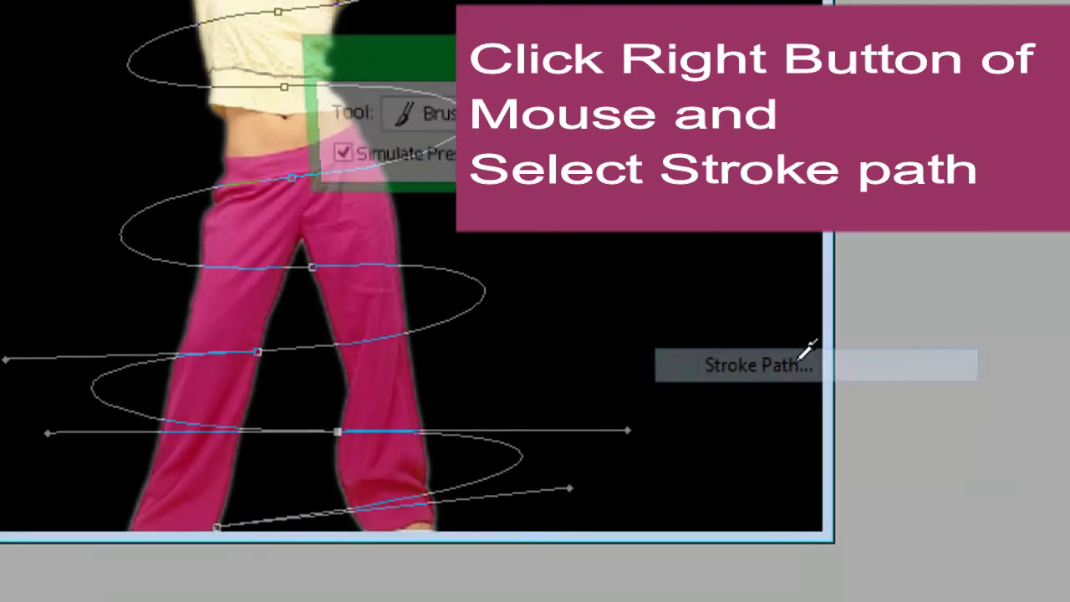
left_click(502, 127)
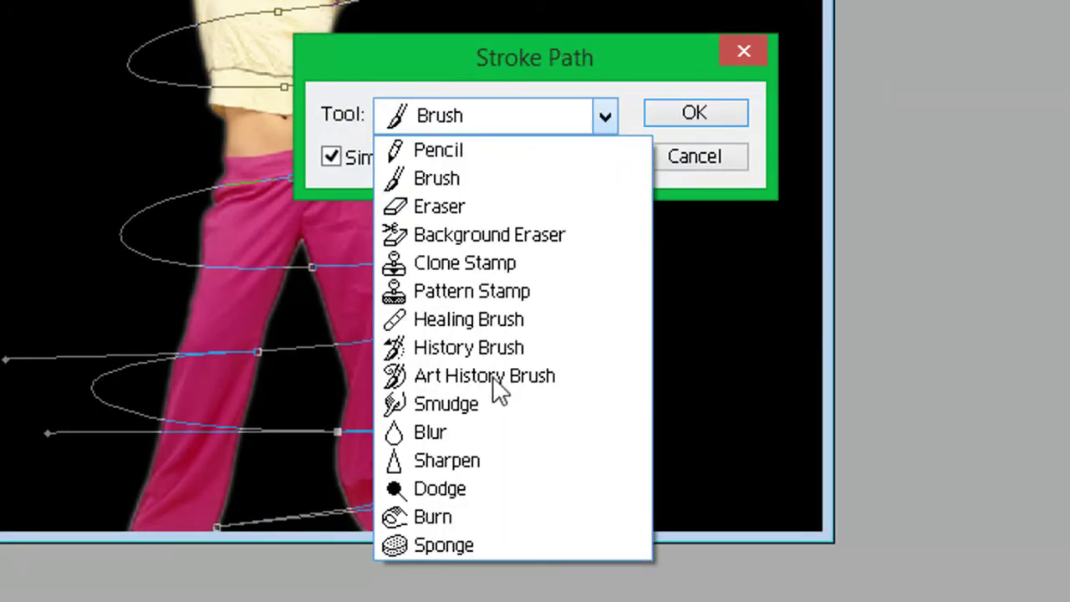
left_click(471, 181)
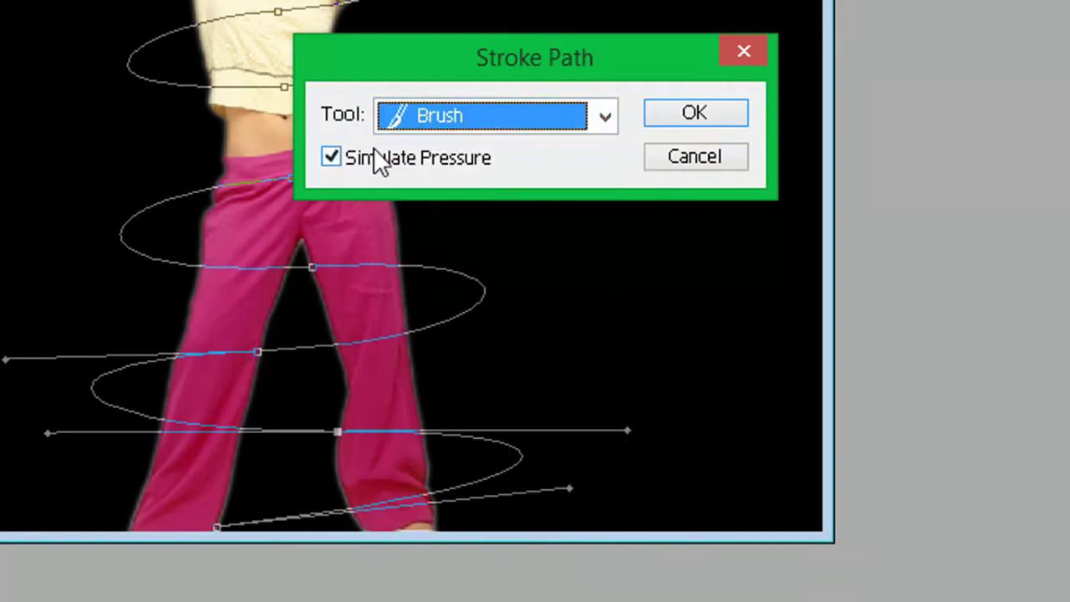
left_click(333, 160)
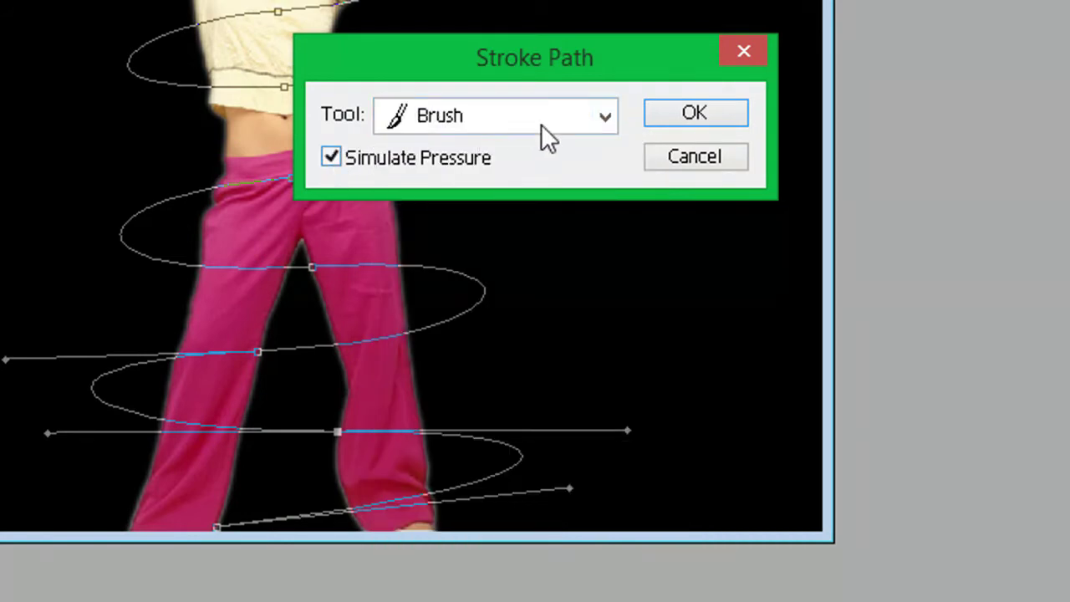
left_click(675, 118)
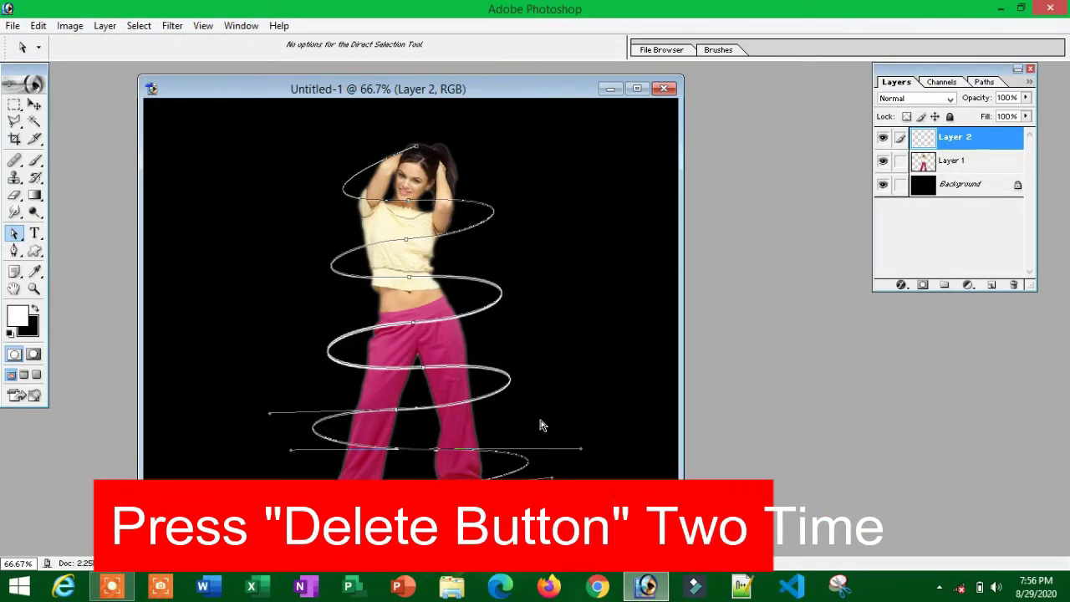
key("Delete")
key("Delete")
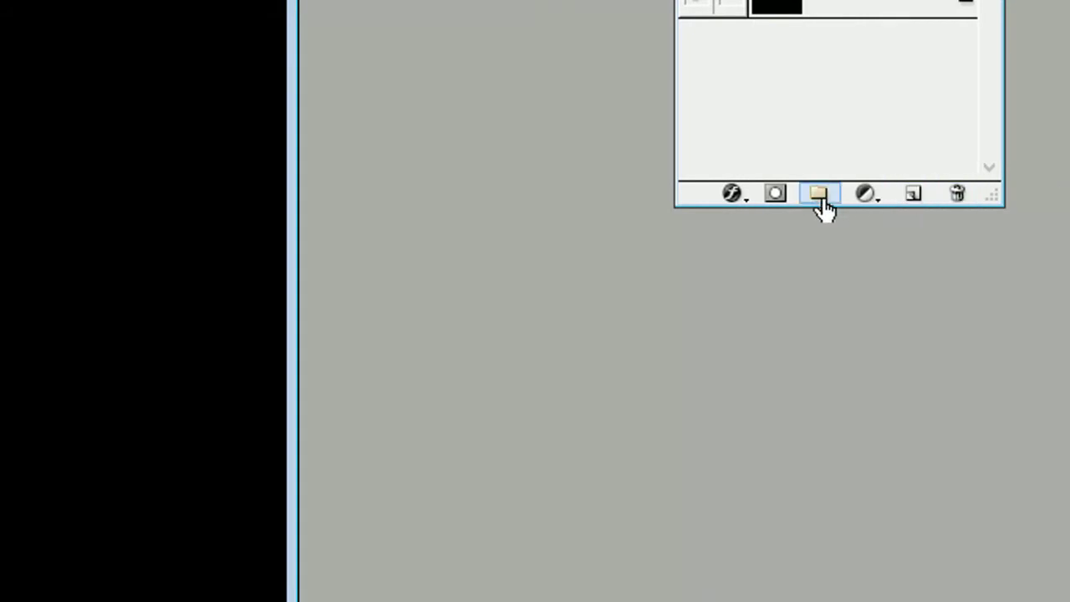
Add an Outer Glow to Layer 2 in Screen mode, 100% opacity, pure red colour.
left_click(733, 196)
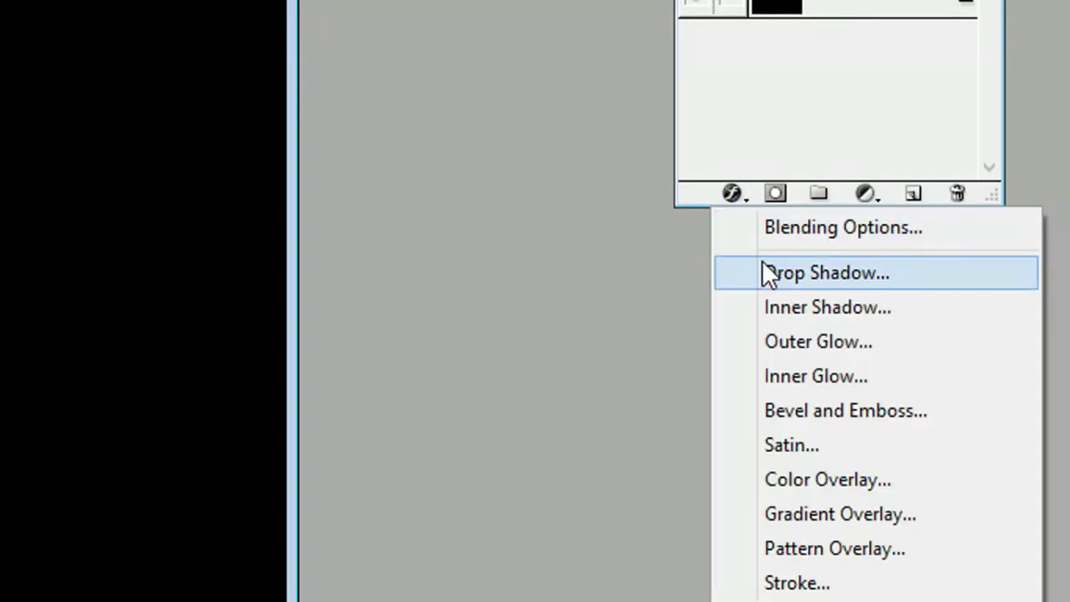
left_click(776, 327)
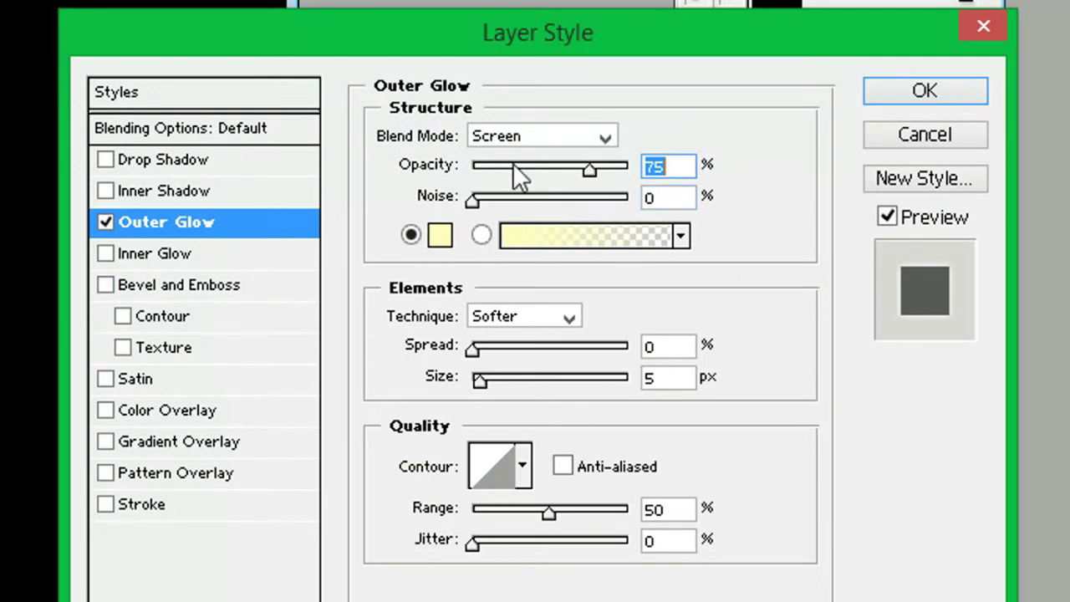
left_click(492, 140)
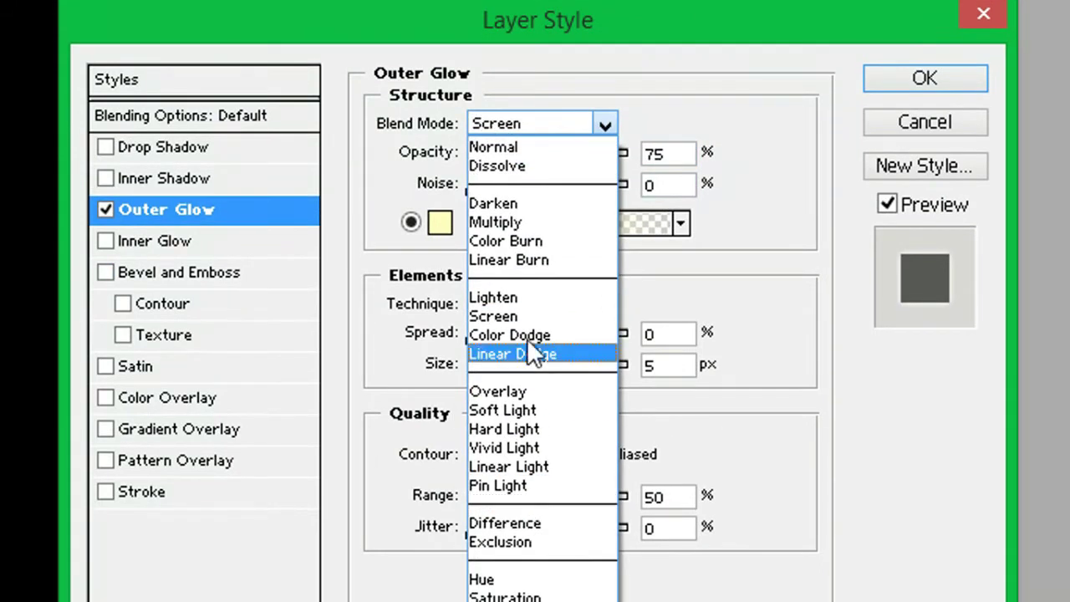
left_click(530, 316)
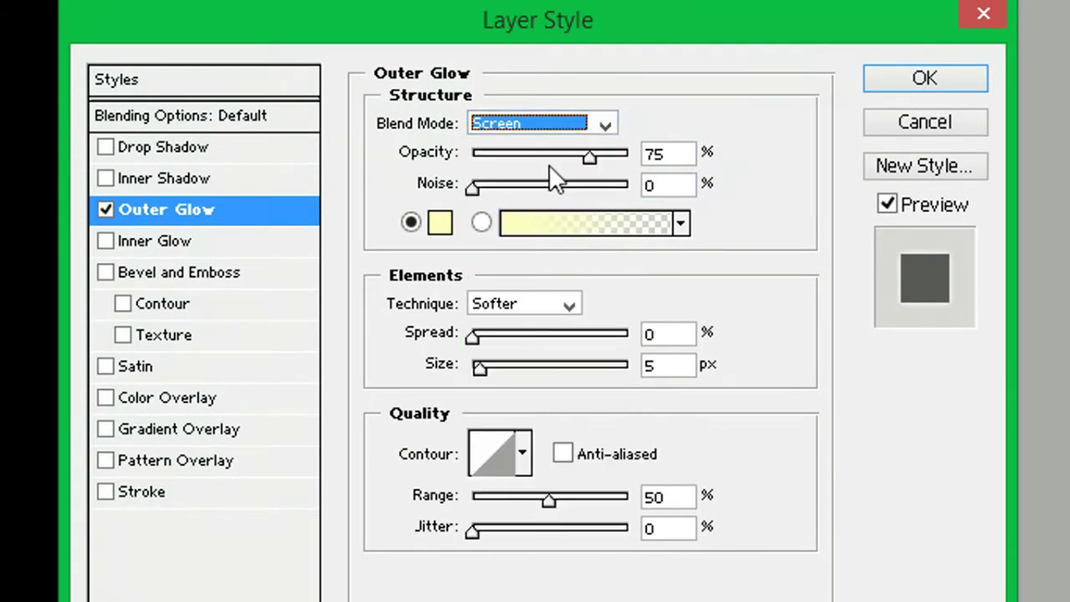
left_click_drag(589, 159, 629, 156)
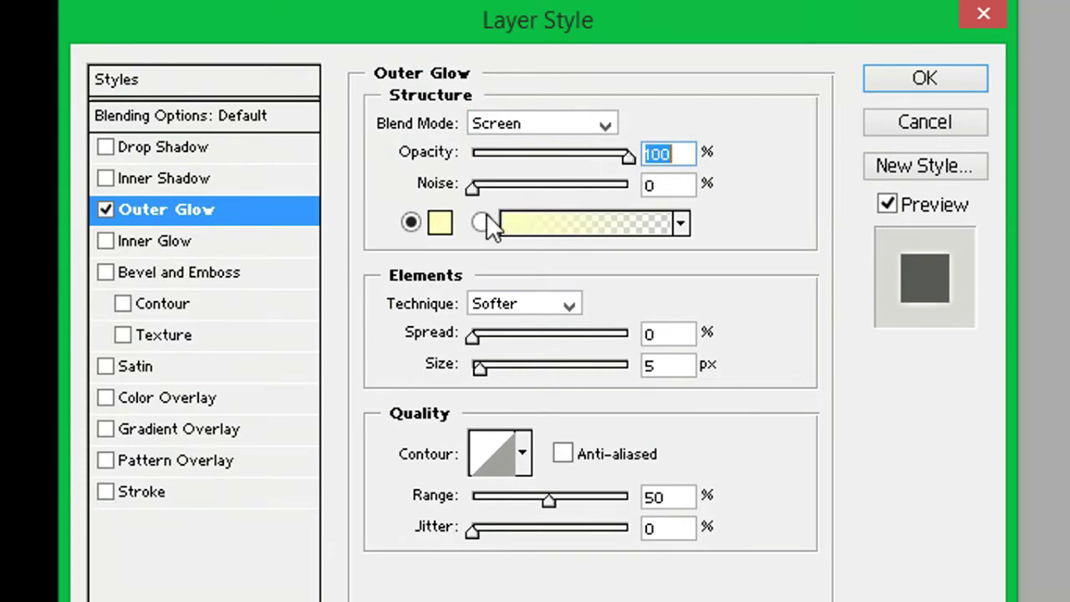
left_click(442, 222)
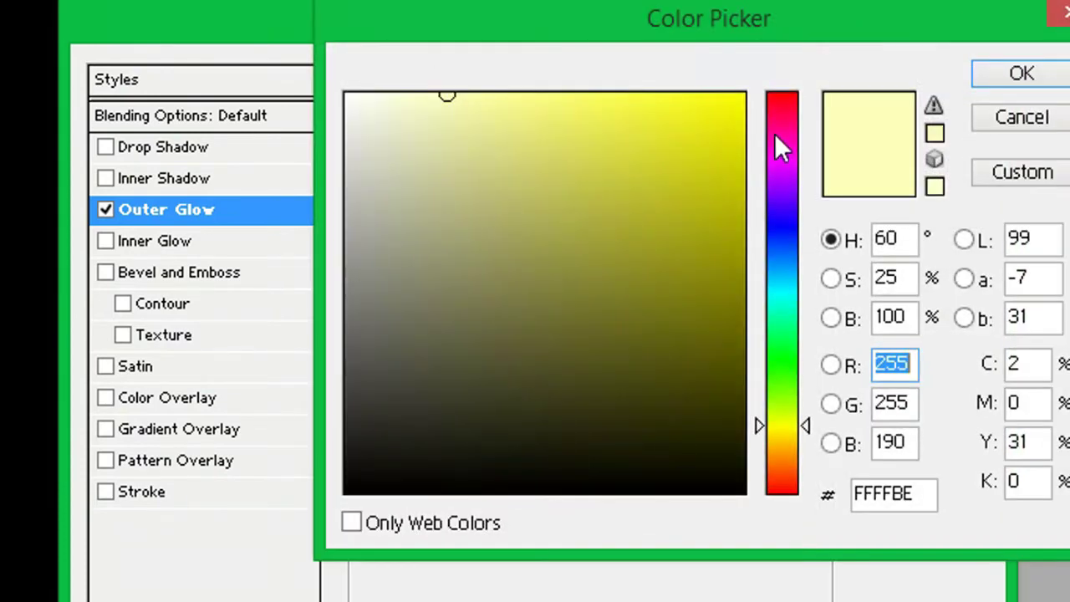
mouse_move(778, 147)
left_mouse_down()
mouse_move(782, 93)
mouse_move(747, 93)
mouse_move(790, 93)
left_mouse_up()
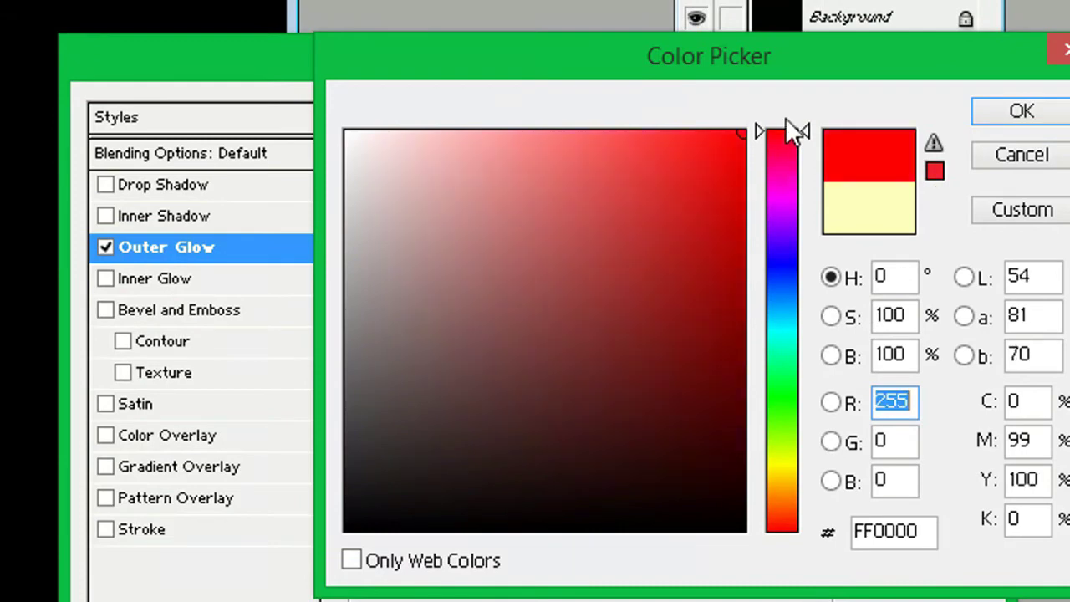
left_click(983, 117)
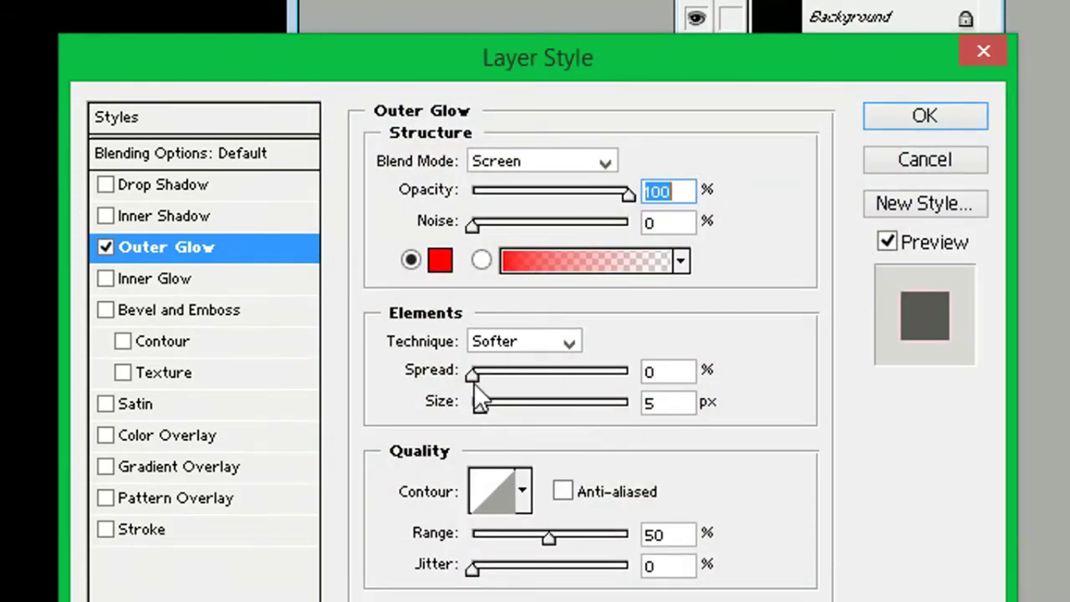
Set the glow Spread to 7% and Size to 16 px, then apply it.
left_click_drag(473, 376, 493, 405)
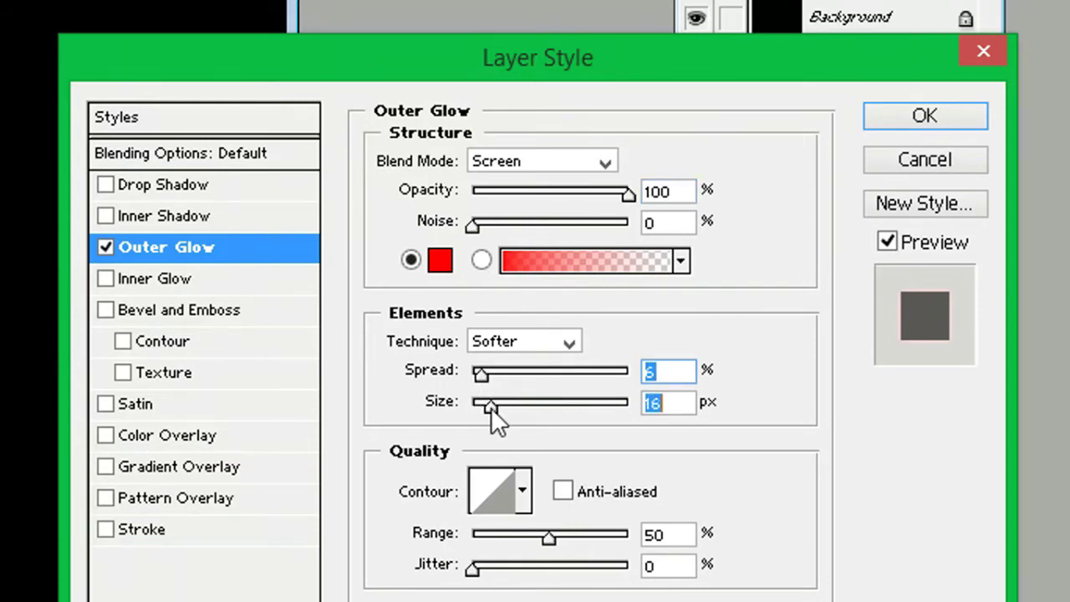
left_click(490, 407)
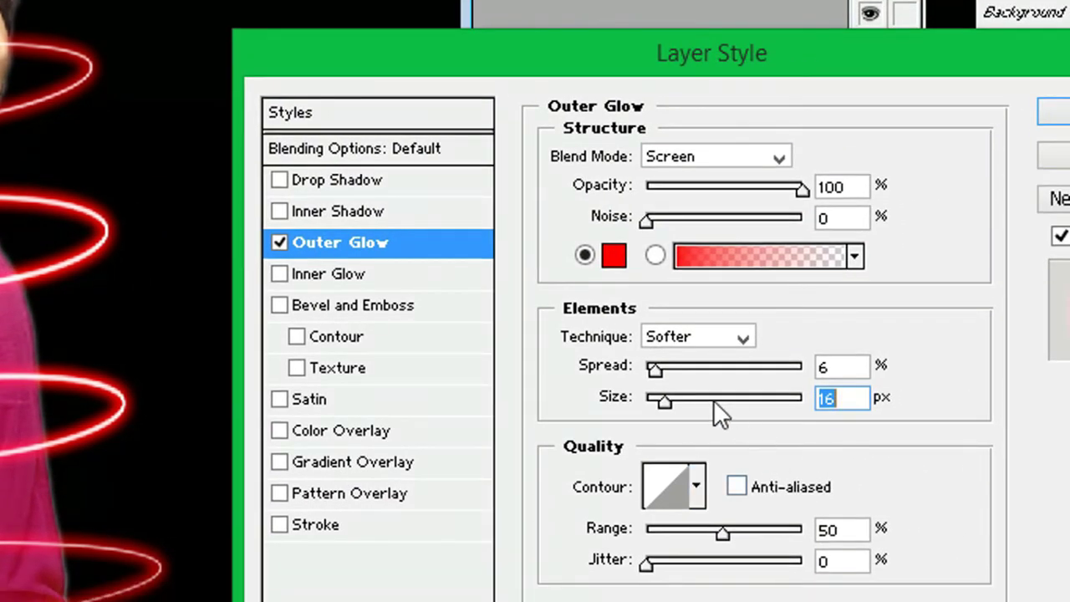
left_click(854, 370)
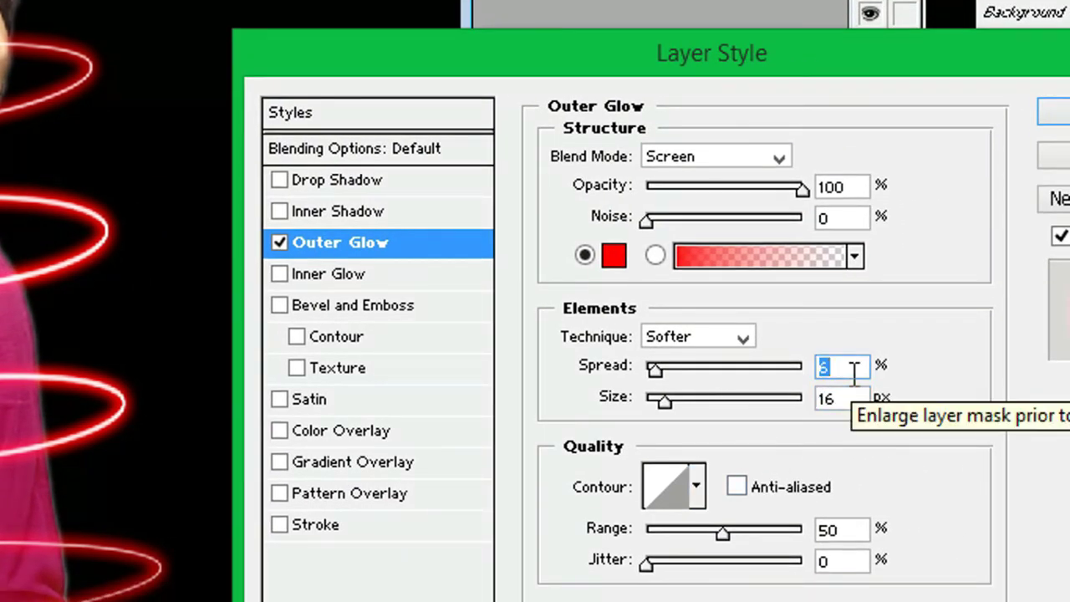
key("Up")
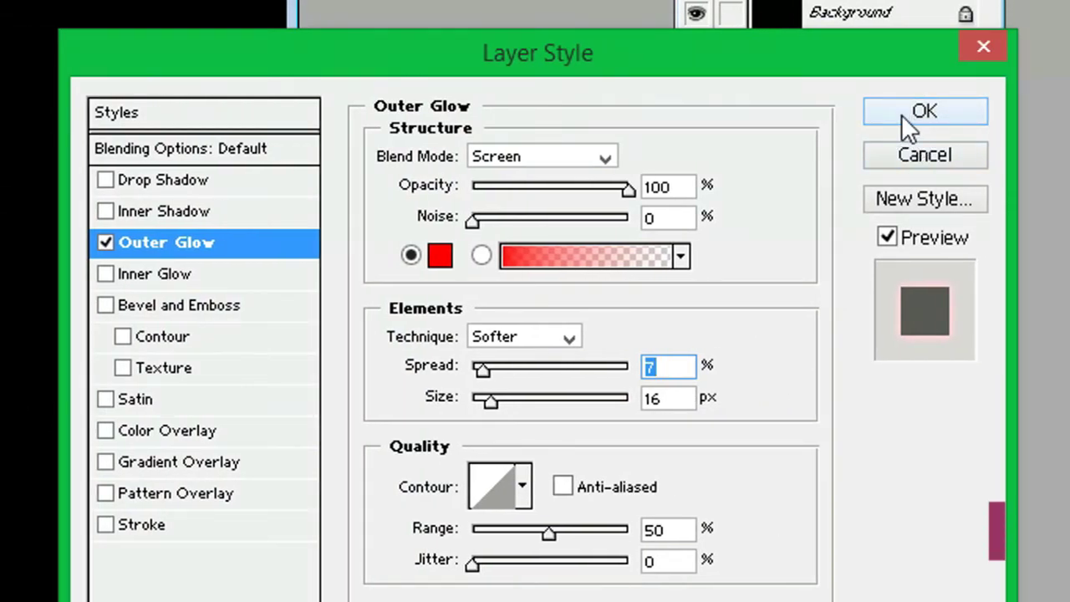
left_click(903, 117)
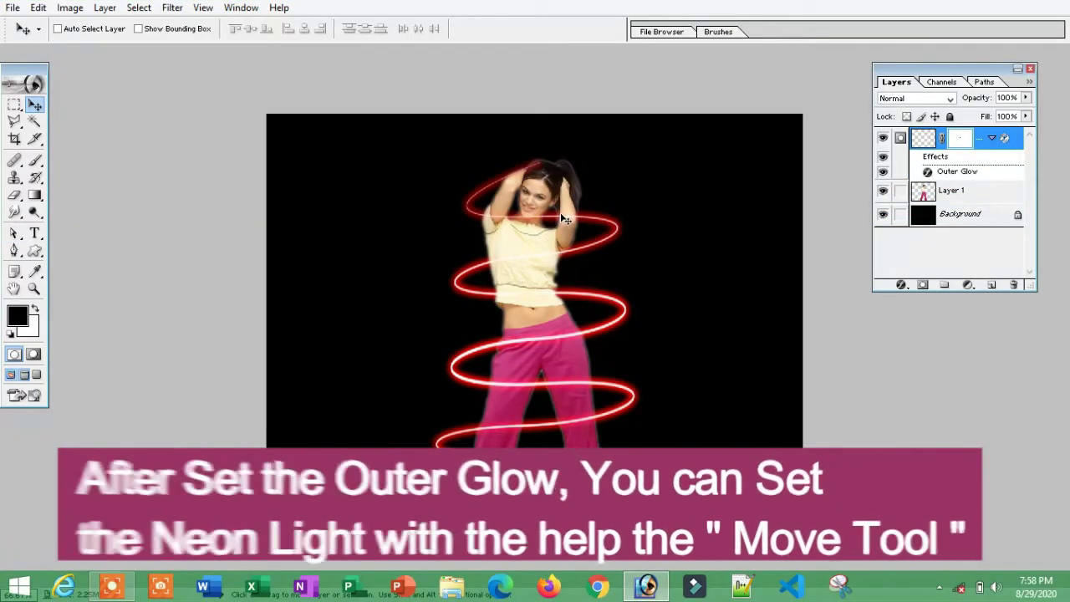
Nudge the glowing spiral up slightly and add a white layer mask to Layer 2.
left_click_drag(564, 219, 564, 217)
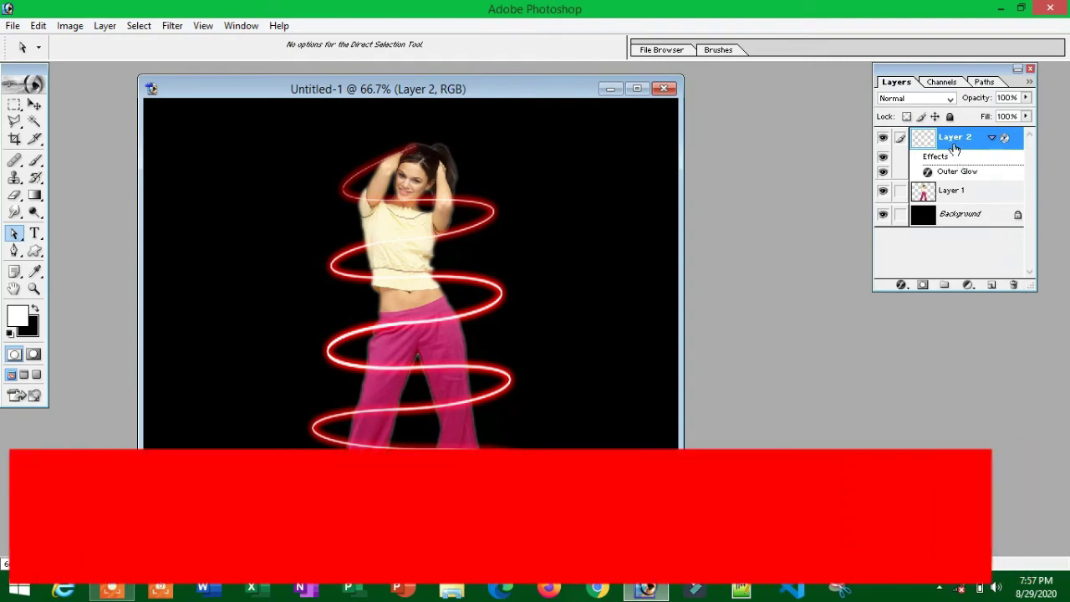
left_click(922, 285)
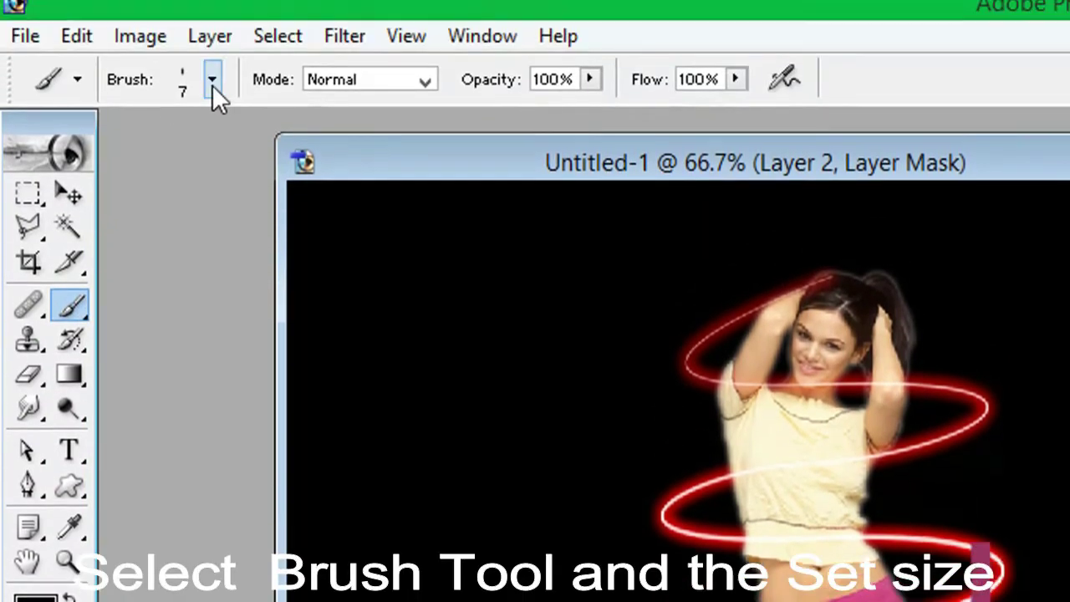
Reset the brush preset picker to the default brush set.
left_click(213, 83)
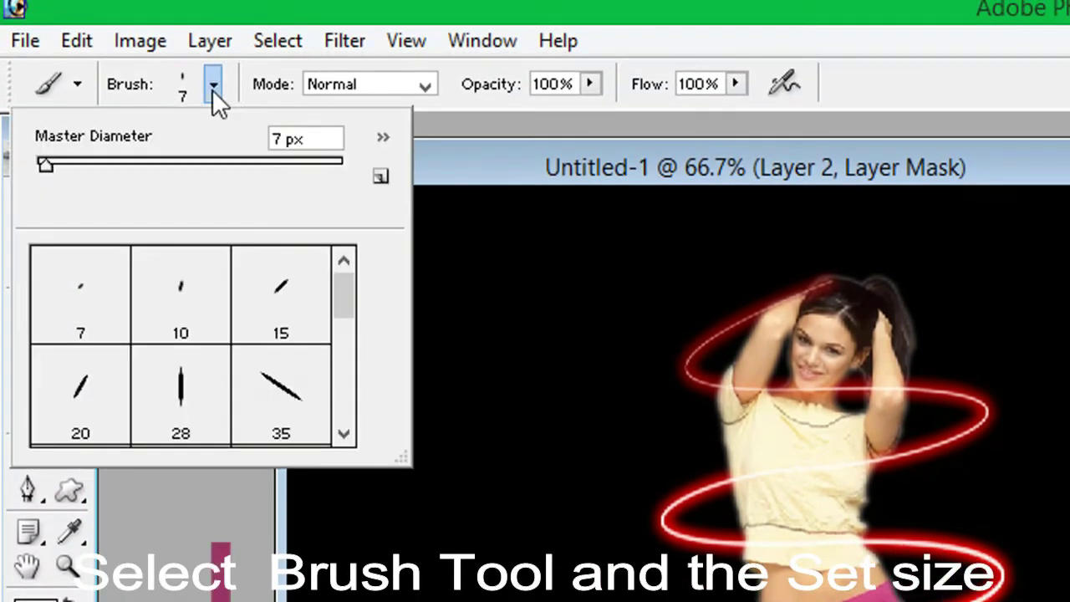
left_click(383, 137)
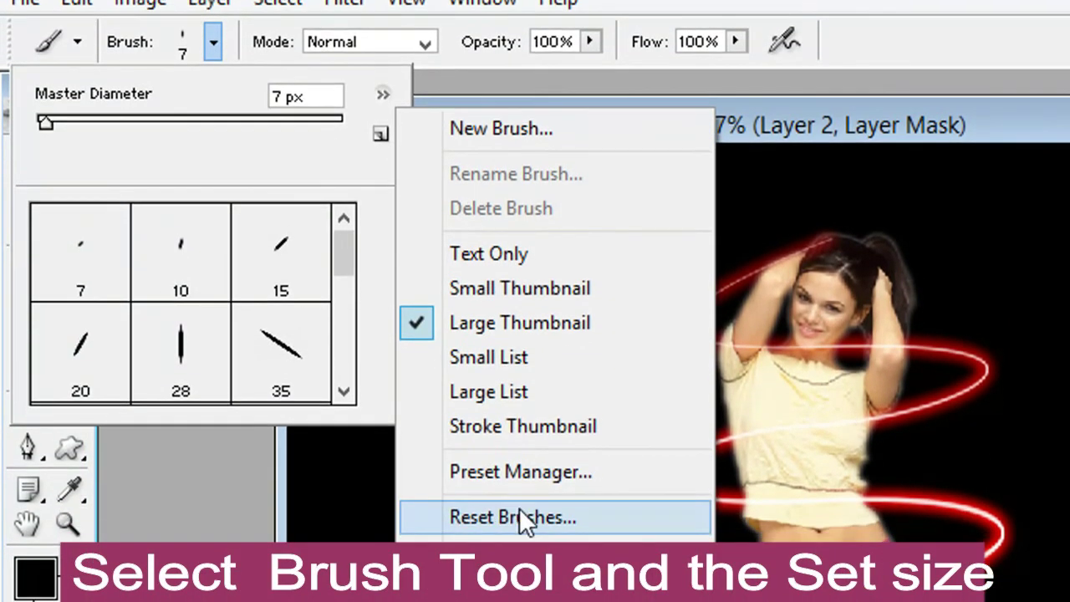
left_click(514, 509)
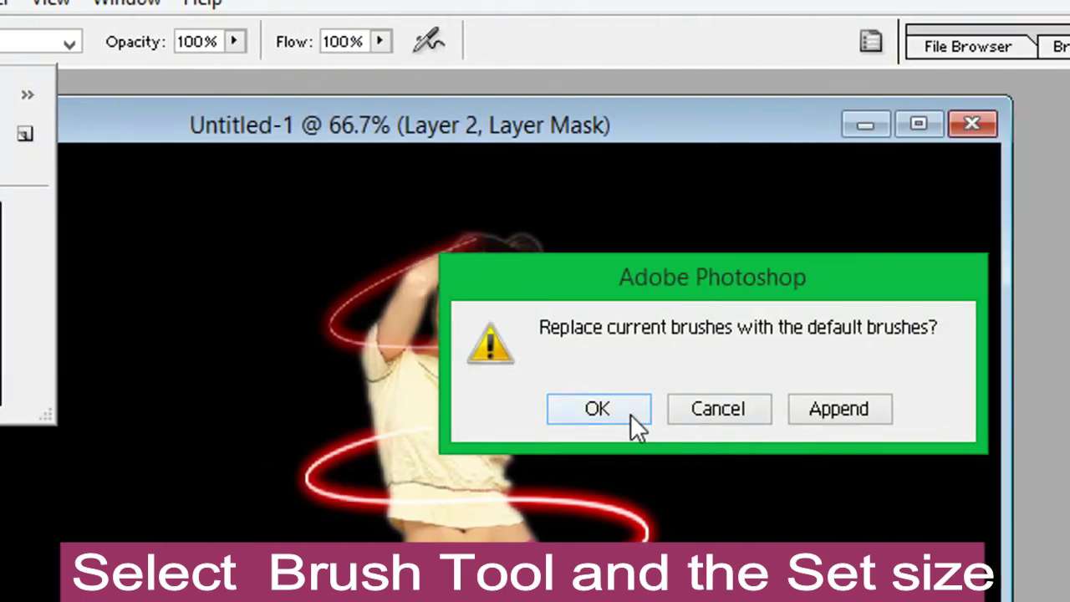
left_click(630, 414)
Choose the Soft Round 35 px brush tip.
left_click_drag(307, 251, 310, 269)
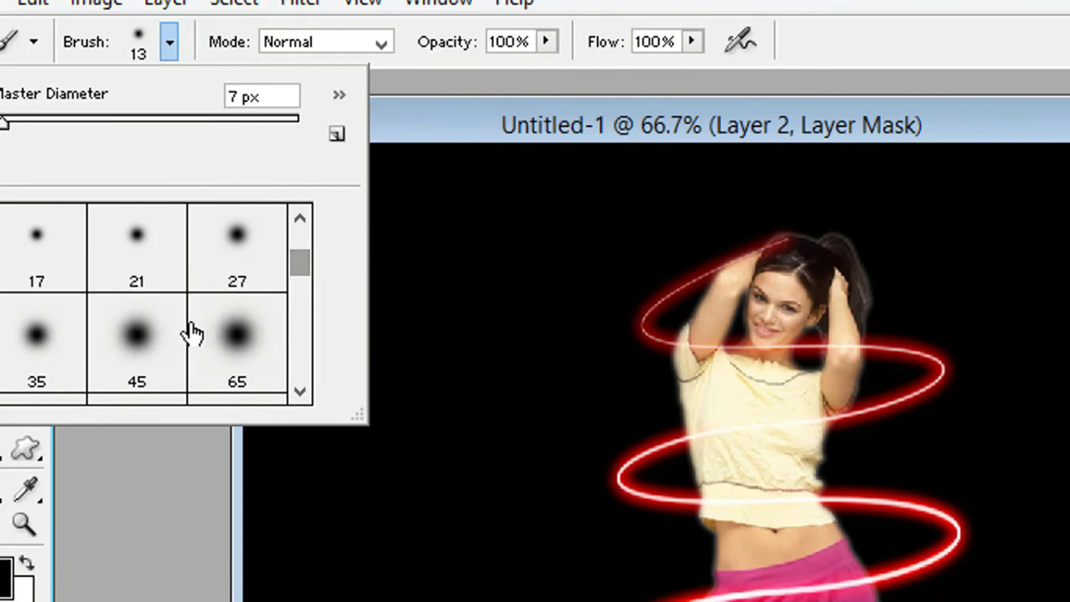
left_click(149, 341)
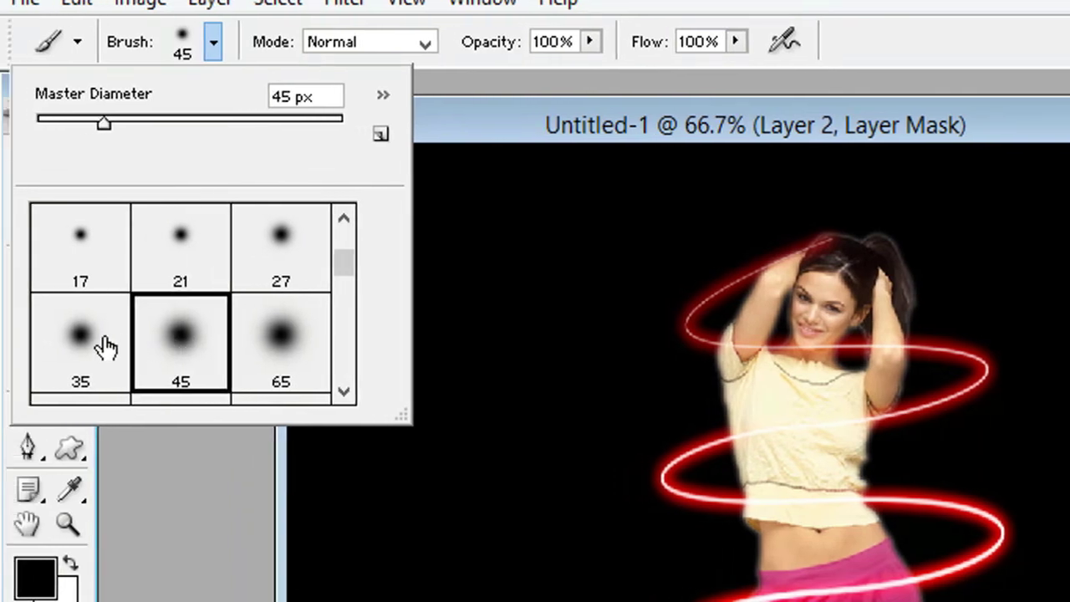
left_click(107, 346)
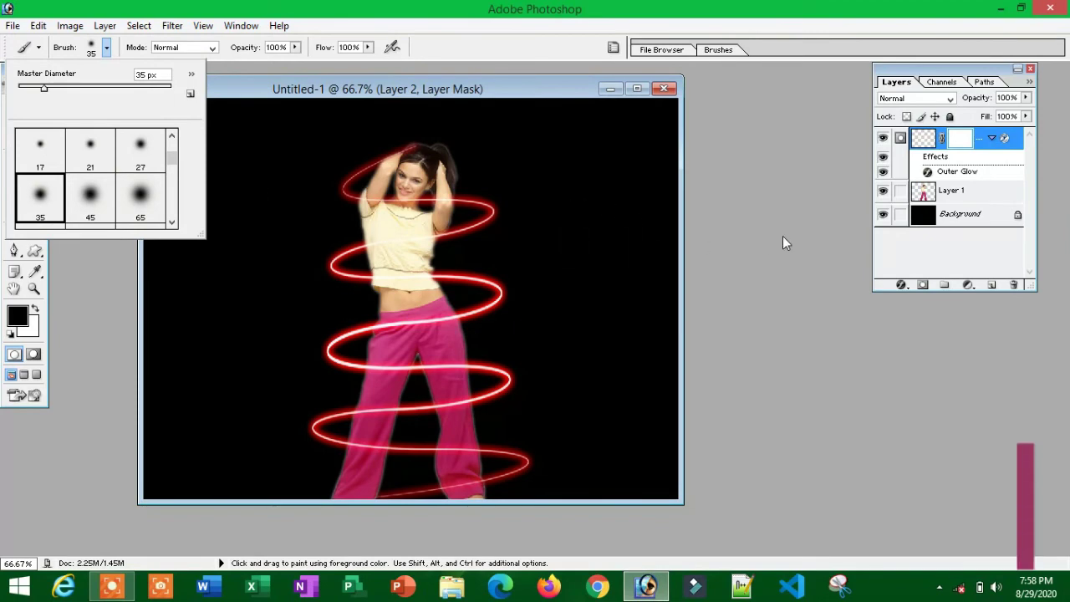
left_click(783, 236)
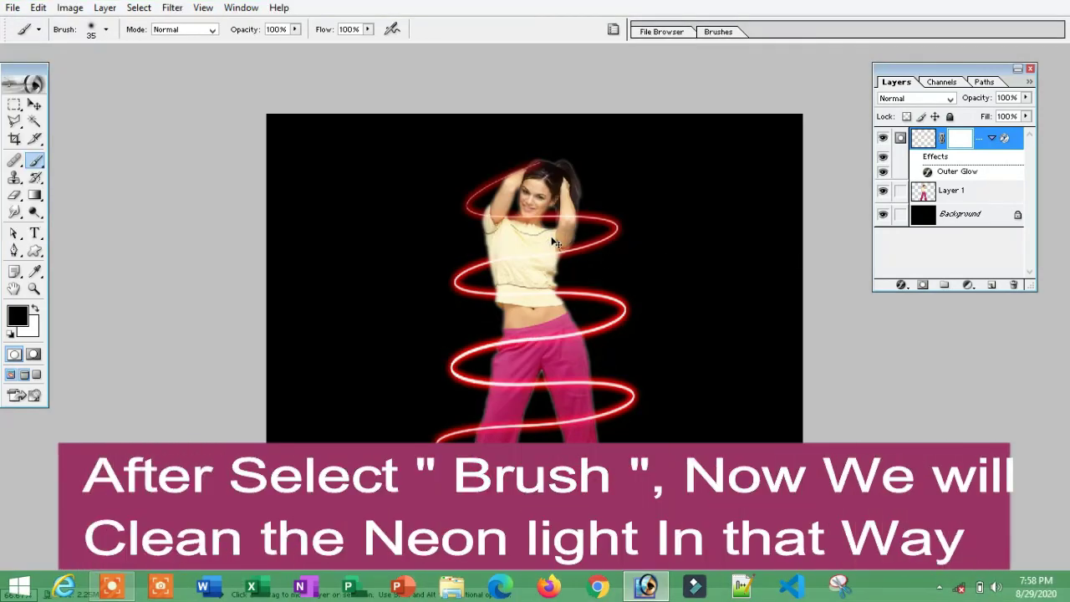
Zoom in on the head and mask out the neon streak over her hair with a 20 px brush.
key("ctrl+plus")
key("ctrl+plus")
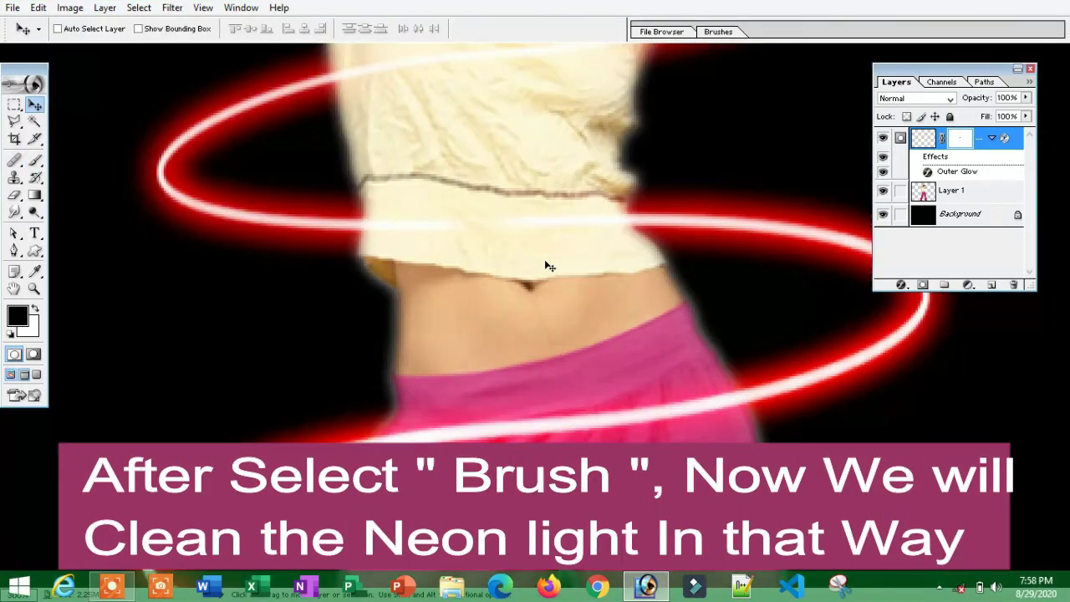
left_click_drag(527, 215, 505, 418)
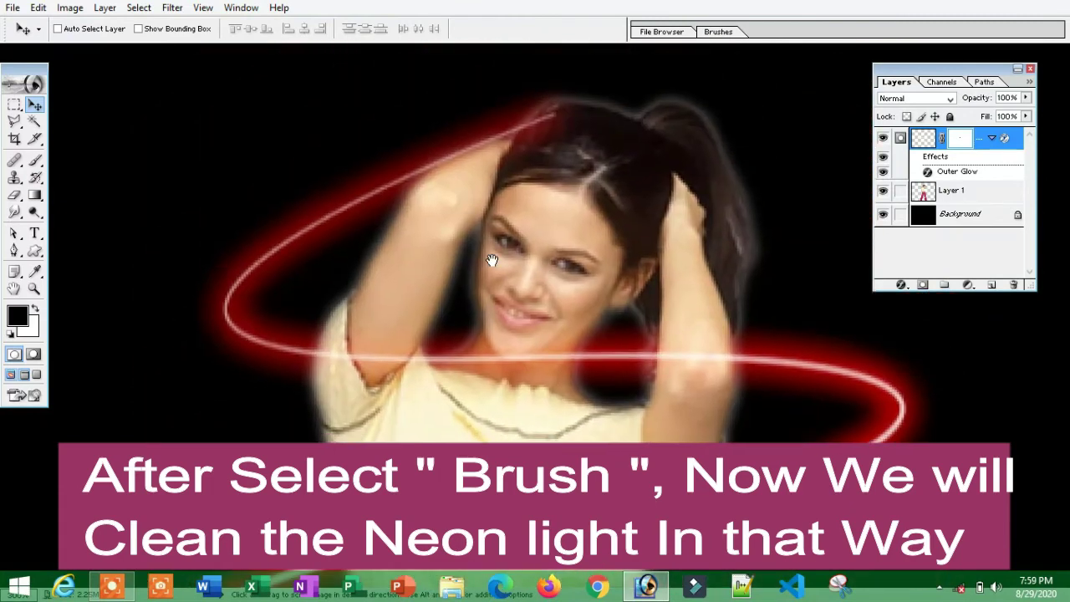
left_click_drag(489, 239, 490, 306)
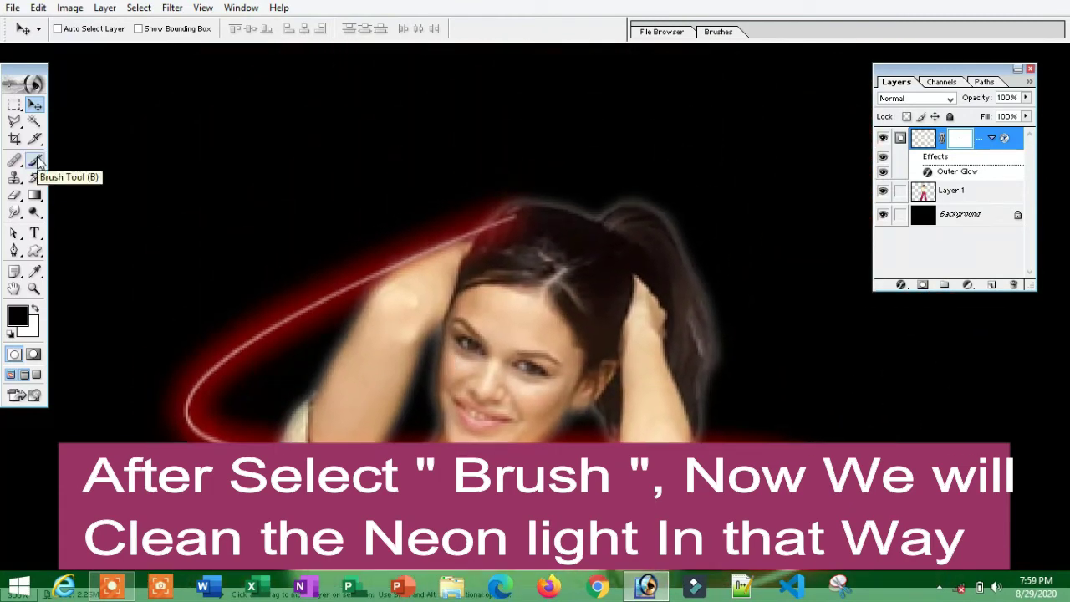
left_click(36, 161)
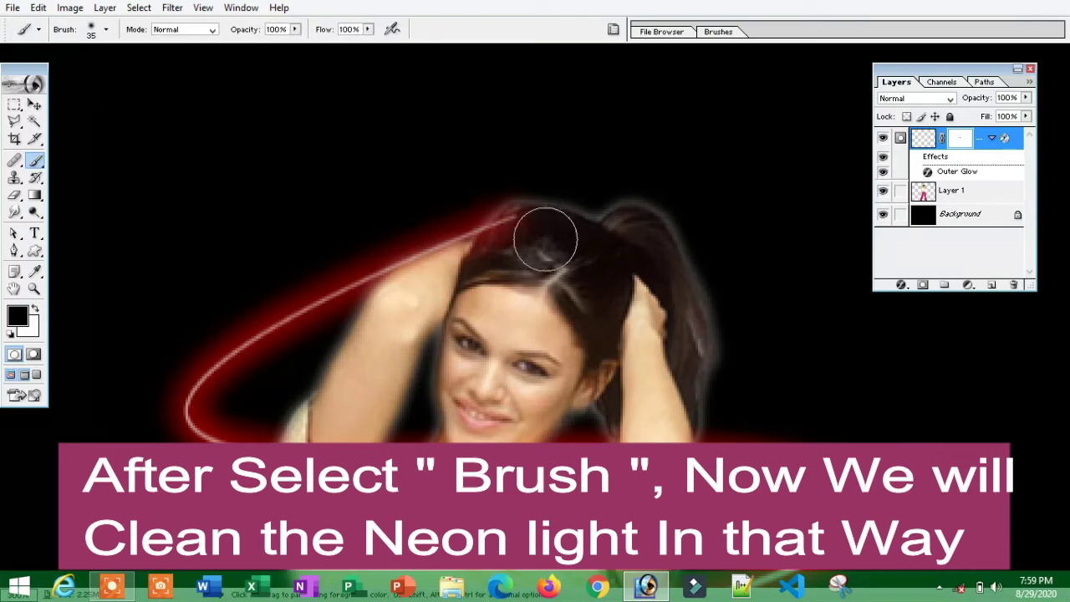
key("bracketleft")
left_click_drag(530, 232, 493, 243)
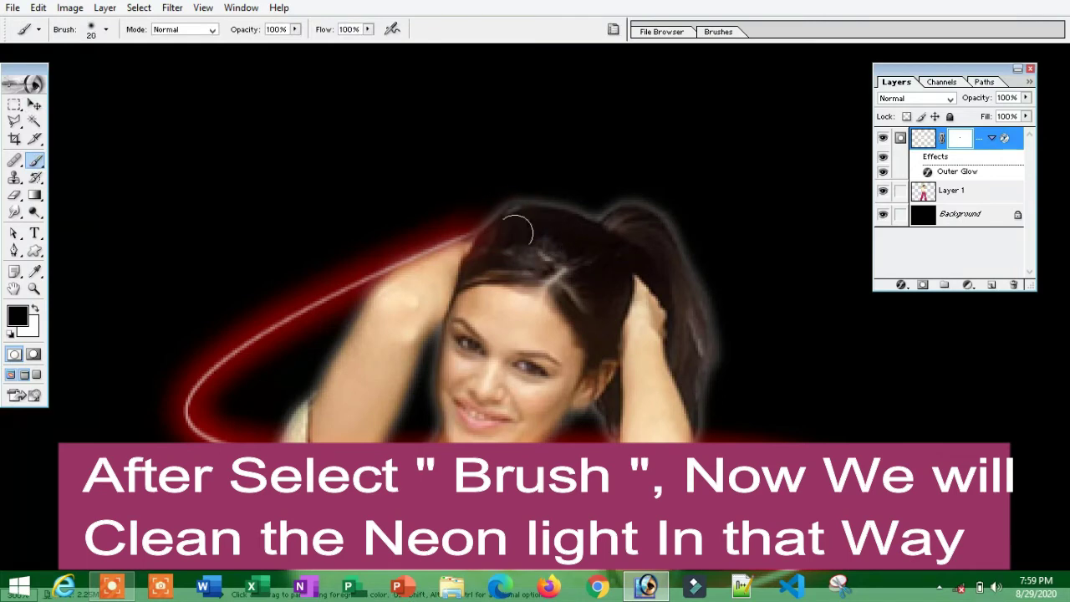
Paint black on Layer 2's mask to hide the neon crossing her shirt and waist.
scroll(540, 220, "down", 5)
scroll(389, 264, "down", 4)
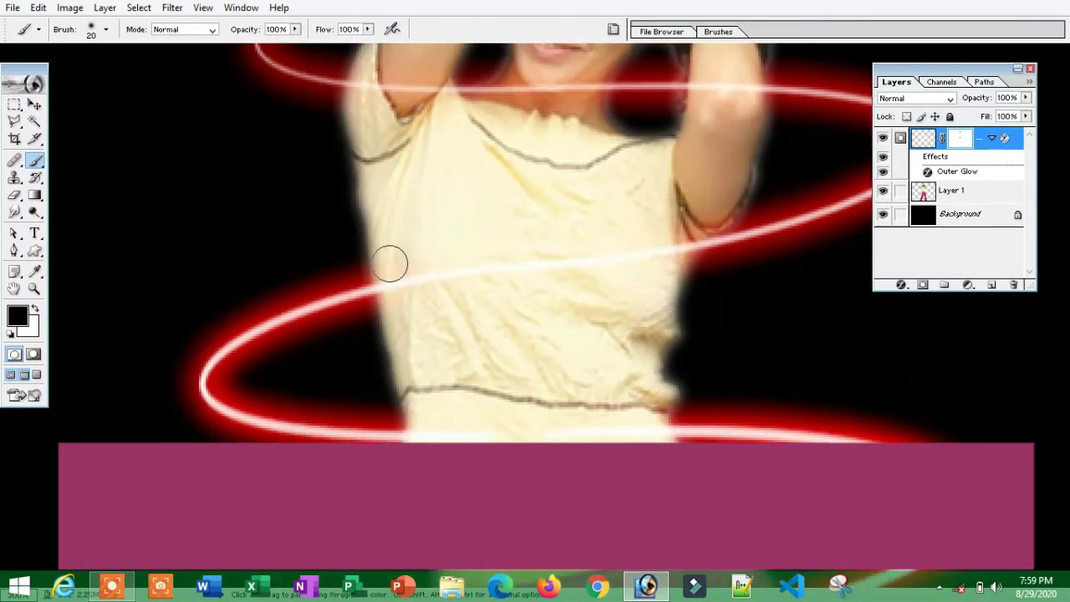
left_click_drag(389, 264, 681, 266)
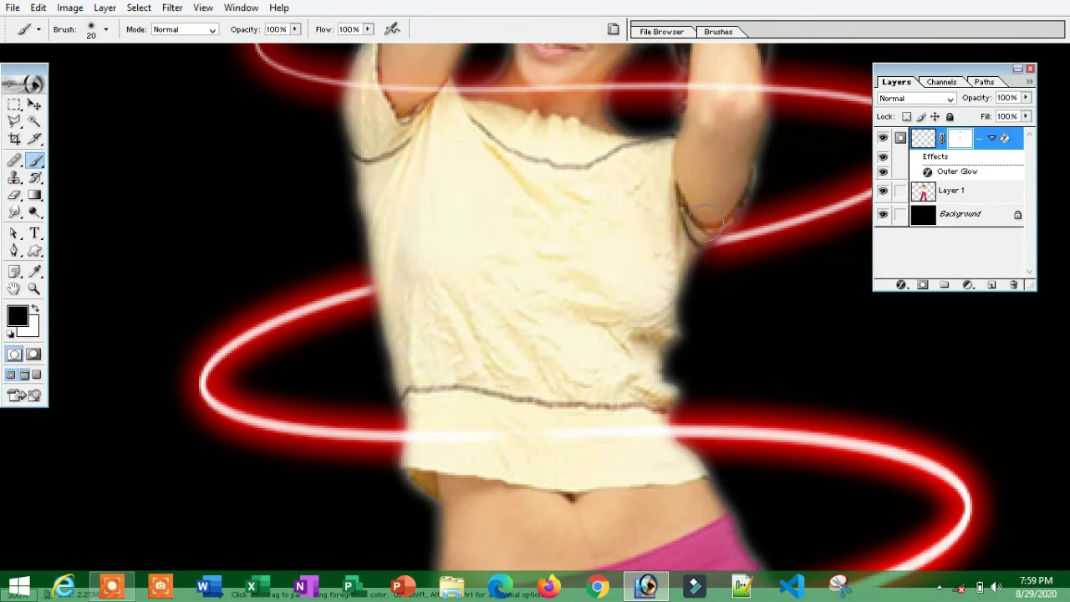
left_click_drag(408, 315, 452, 151)
scroll(451, 151, "down", 5)
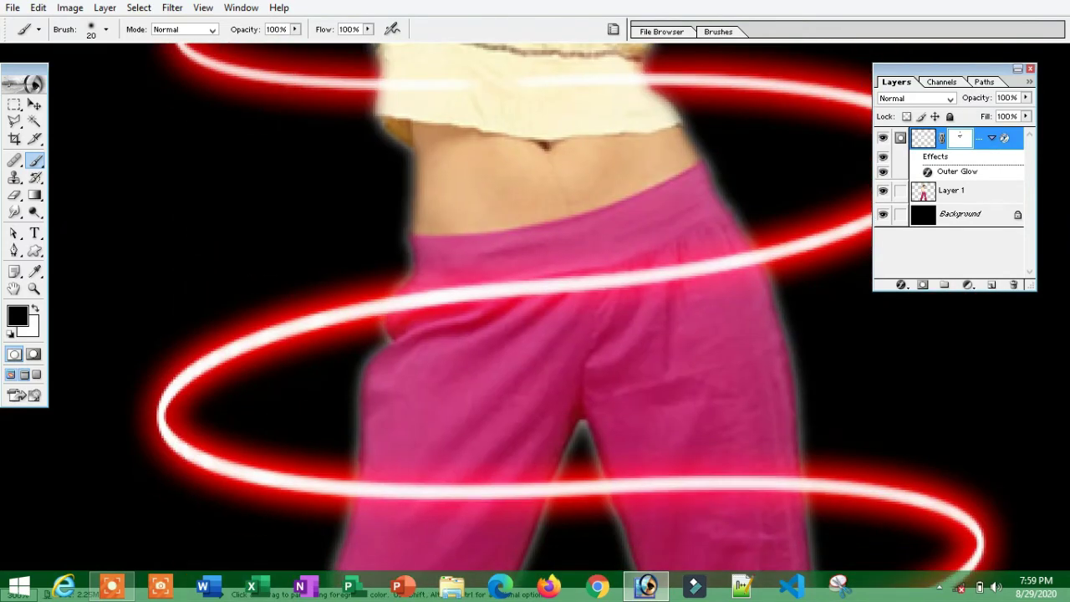
mouse_move(426, 276)
left_mouse_down()
mouse_move(378, 322)
mouse_move(568, 289)
mouse_move(704, 281)
mouse_move(739, 266)
left_mouse_up()
Enlarge the brush to 40 px and mask further spiral sections across the body.
key("bracketright")
key("bracketright")
scroll(546, 189, "up", 13)
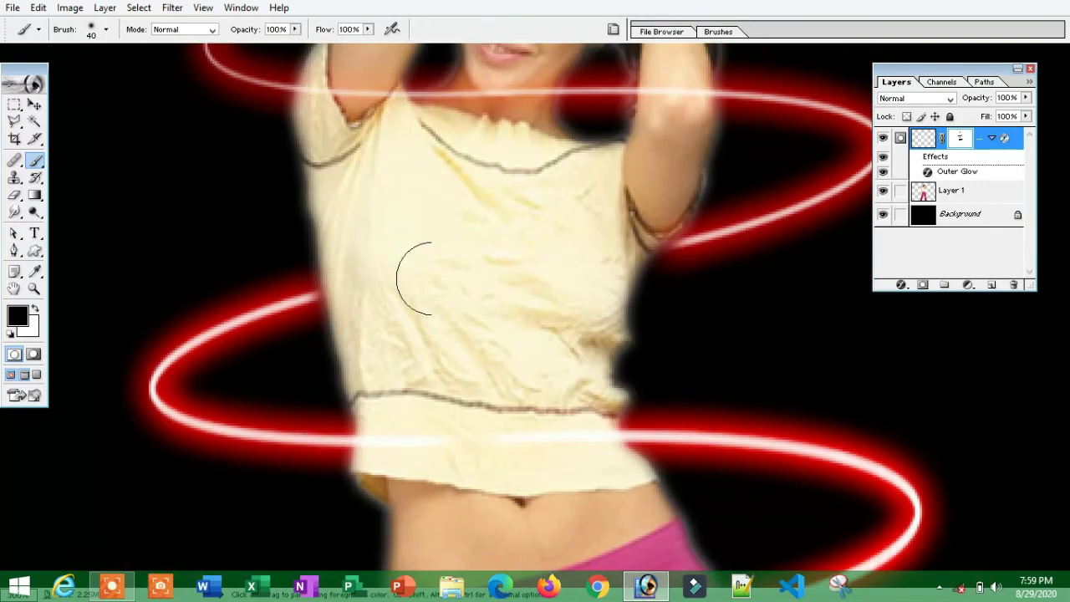
scroll(418, 275, "up", 8)
scroll(547, 387, "up", 2)
scroll(529, 131, "down", 17)
scroll(483, 217, "down", 10)
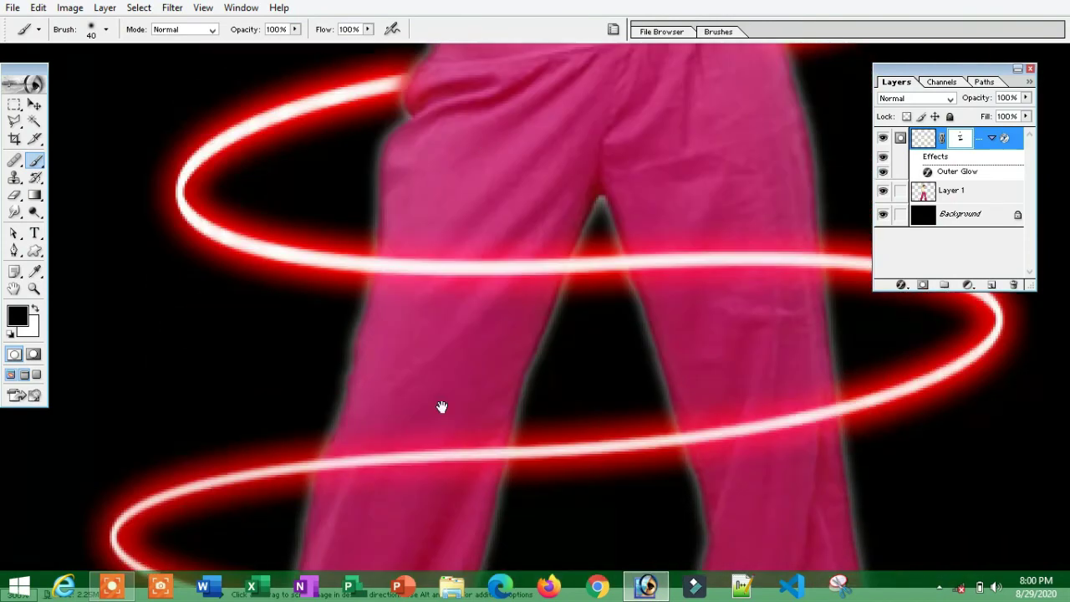
scroll(441, 407, "down", 8)
left_click_drag(351, 275, 470, 270)
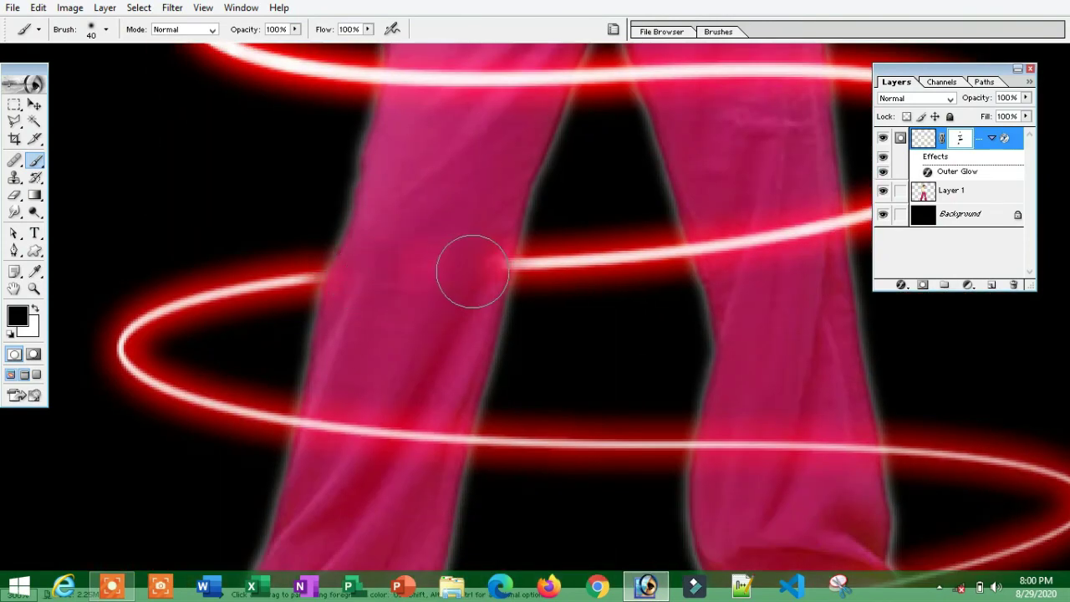
Hide the neon where it crosses the legs, then view the whole image.
mouse_move(724, 239)
left_mouse_down()
mouse_move(800, 226)
mouse_move(814, 239)
left_mouse_up()
left_click_drag(452, 328, 471, 253)
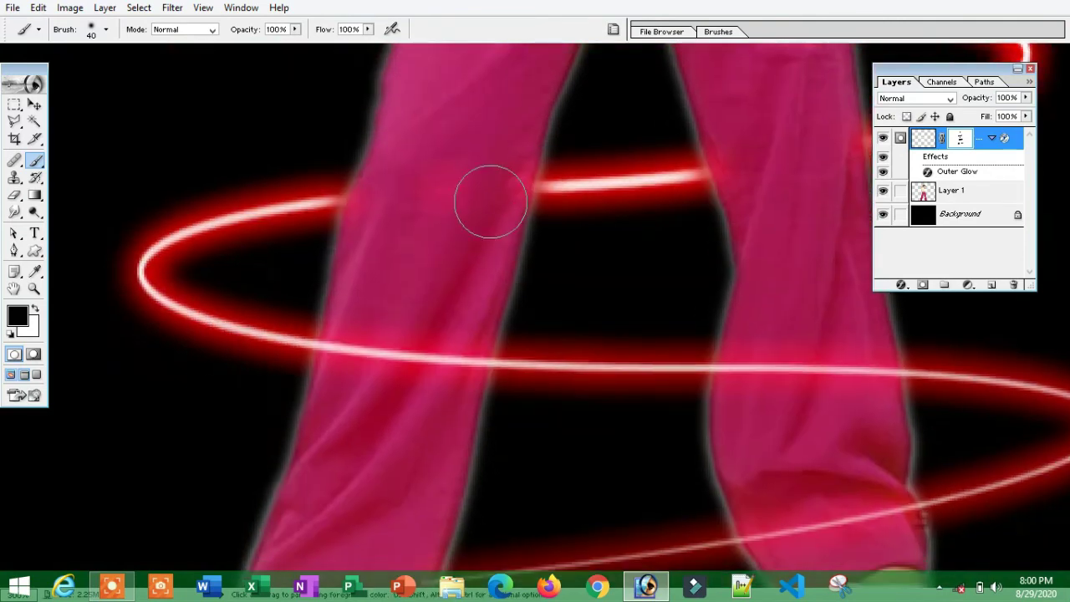
key("bracketleft")
key("bracketleft")
key("bracketleft")
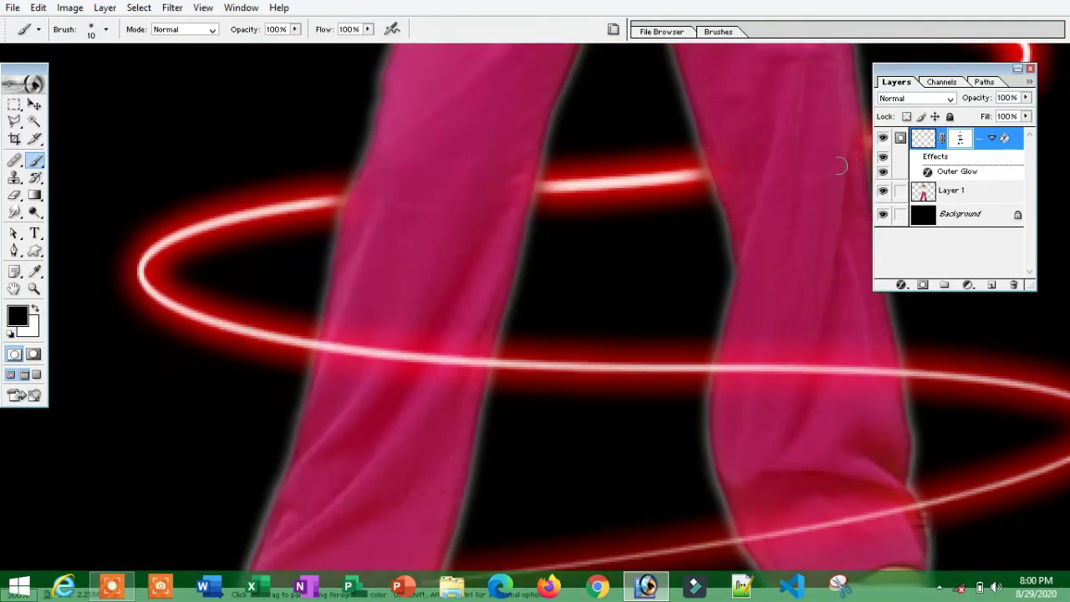
key("ctrl+alt+0")
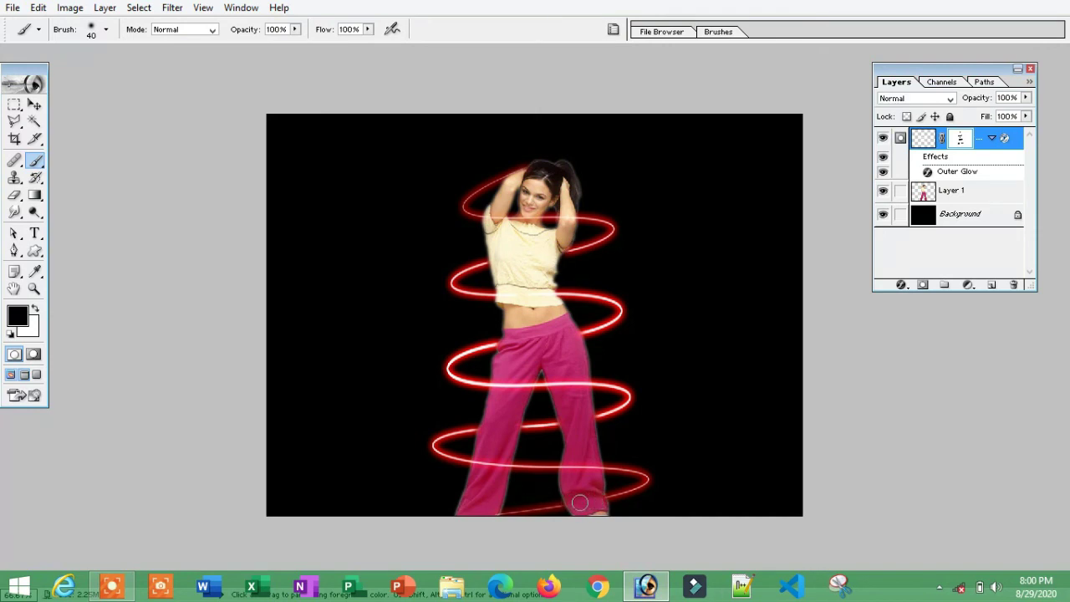
Return to Standard Screen Mode and select Layer 1 in the Layers palette.
key("f")
key("f")
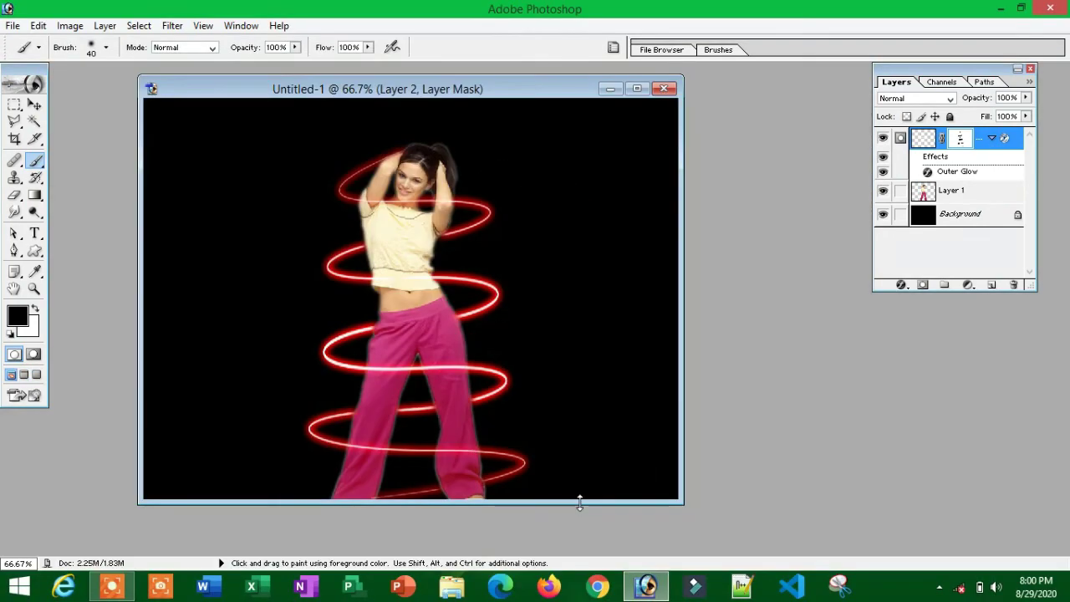
left_click(981, 196)
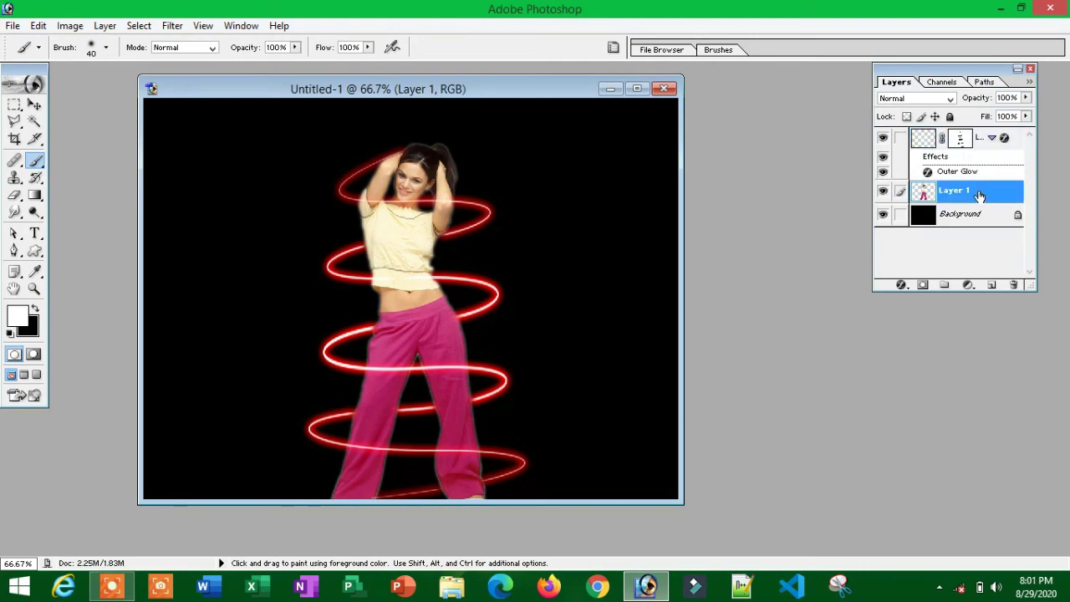